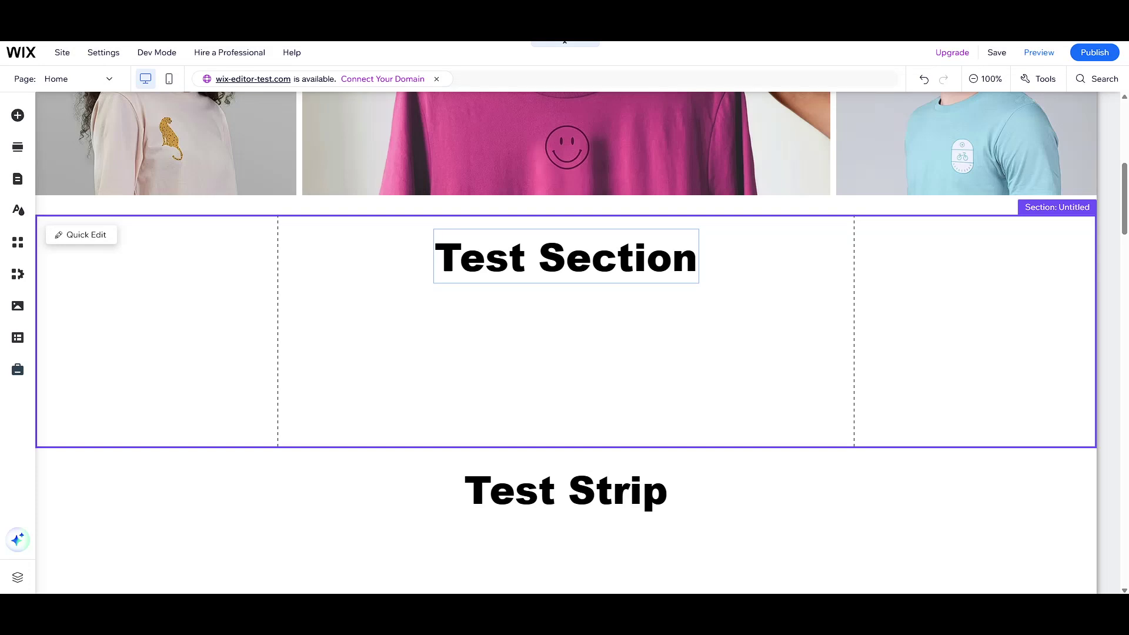
Raise the Test Strip strip's top edge slightly.
{"action": "left_click", "coordinate": [905, 375]}
{"action": "scroll", "coordinate": [814, 370], "scroll_direction": "up", "scroll_amount": 6}
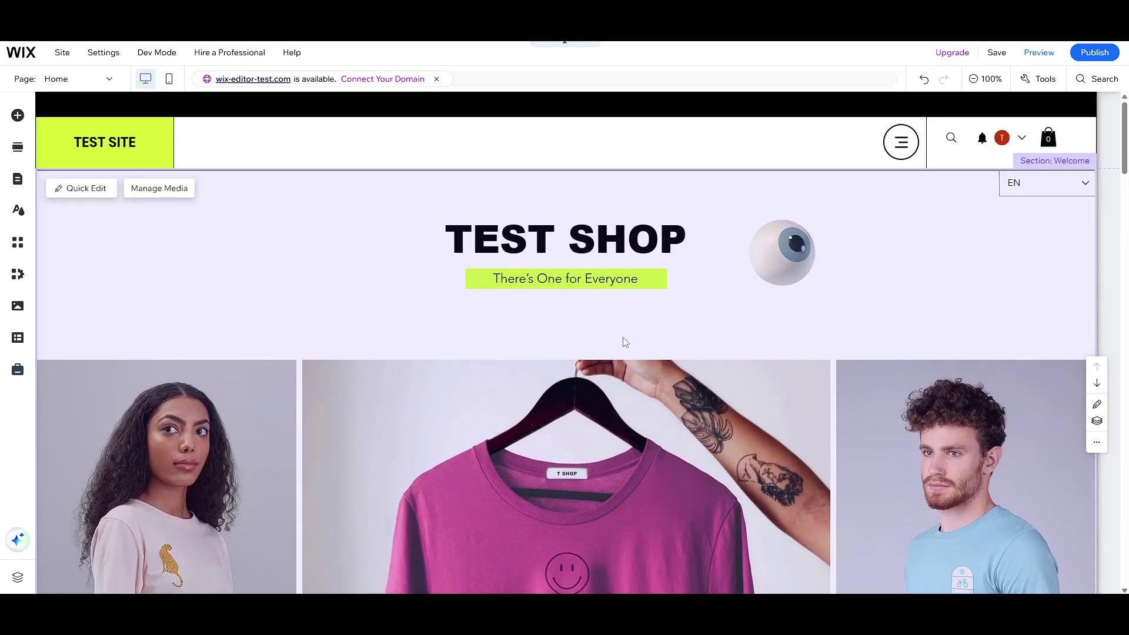
{"action": "scroll", "coordinate": [590, 351], "scroll_direction": "down", "scroll_amount": 8}
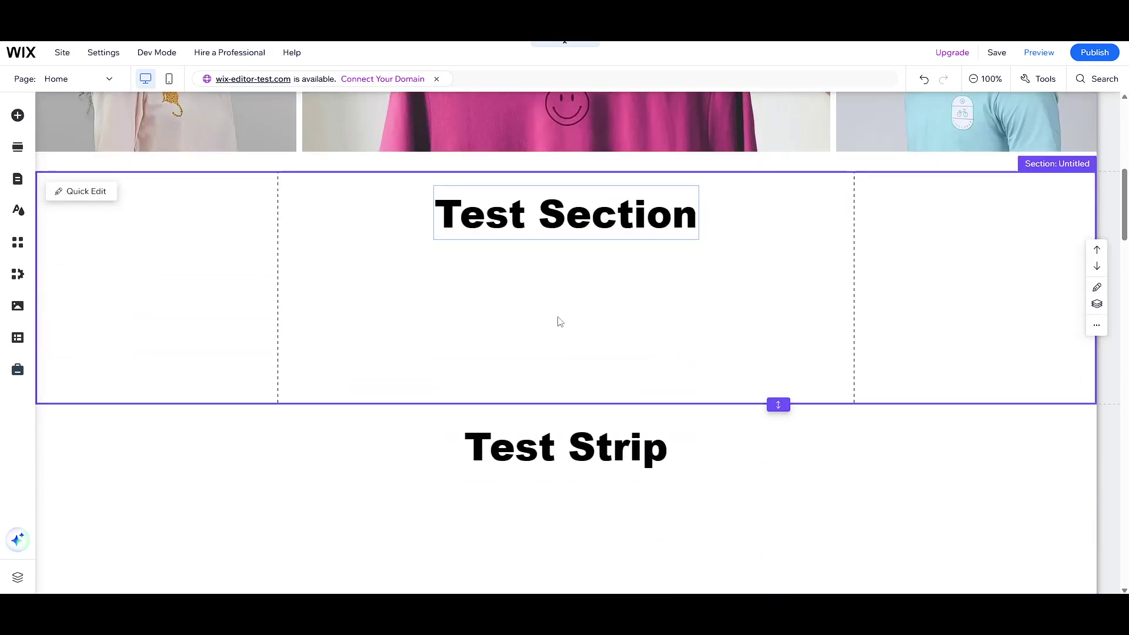
{"action": "scroll", "coordinate": [570, 327], "scroll_direction": "down", "scroll_amount": 1}
{"action": "left_click", "coordinate": [630, 464]}
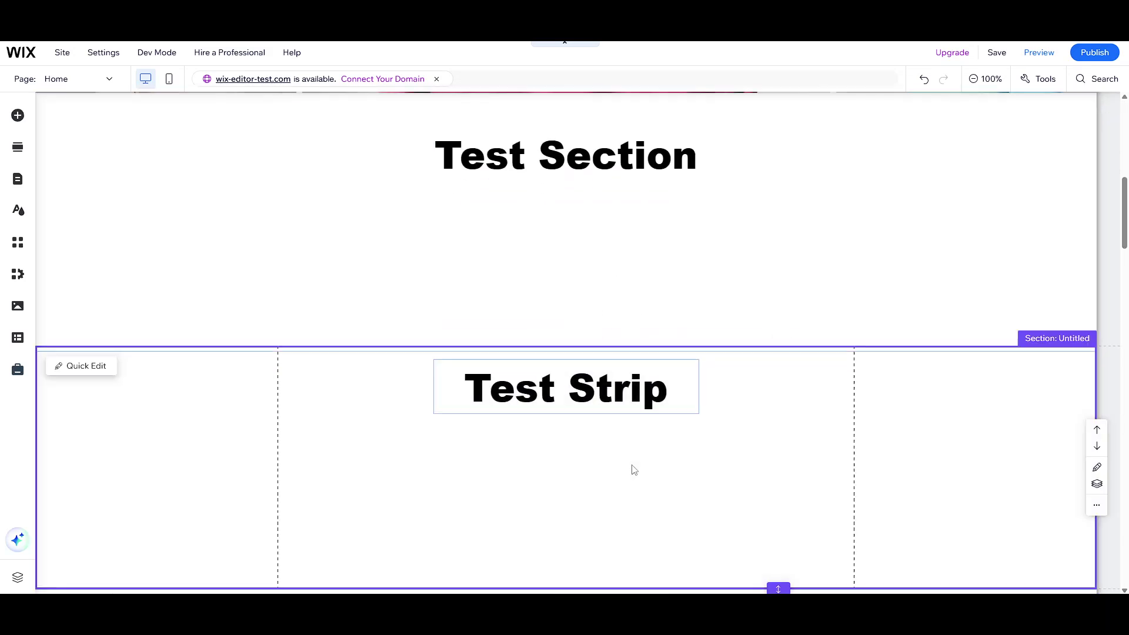
{"action": "scroll", "coordinate": [634, 470], "scroll_direction": "down", "scroll_amount": 1}
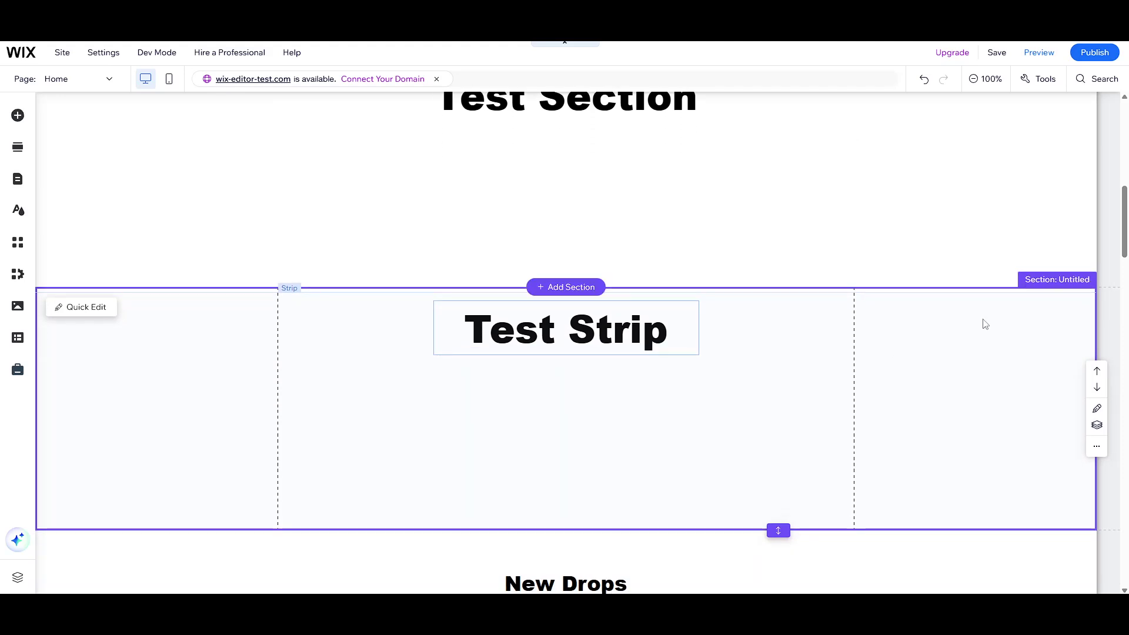
{"action": "left_click", "coordinate": [719, 335]}
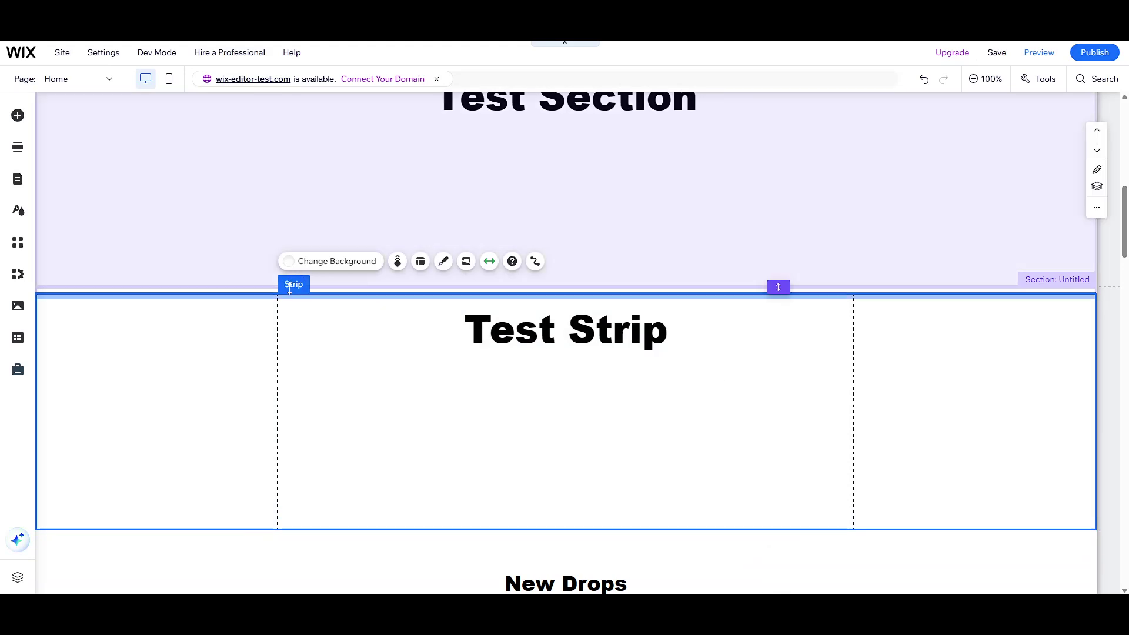
{"action": "scroll", "coordinate": [593, 286], "scroll_direction": "up", "scroll_amount": 1}
{"action": "left_click", "coordinate": [612, 290]}
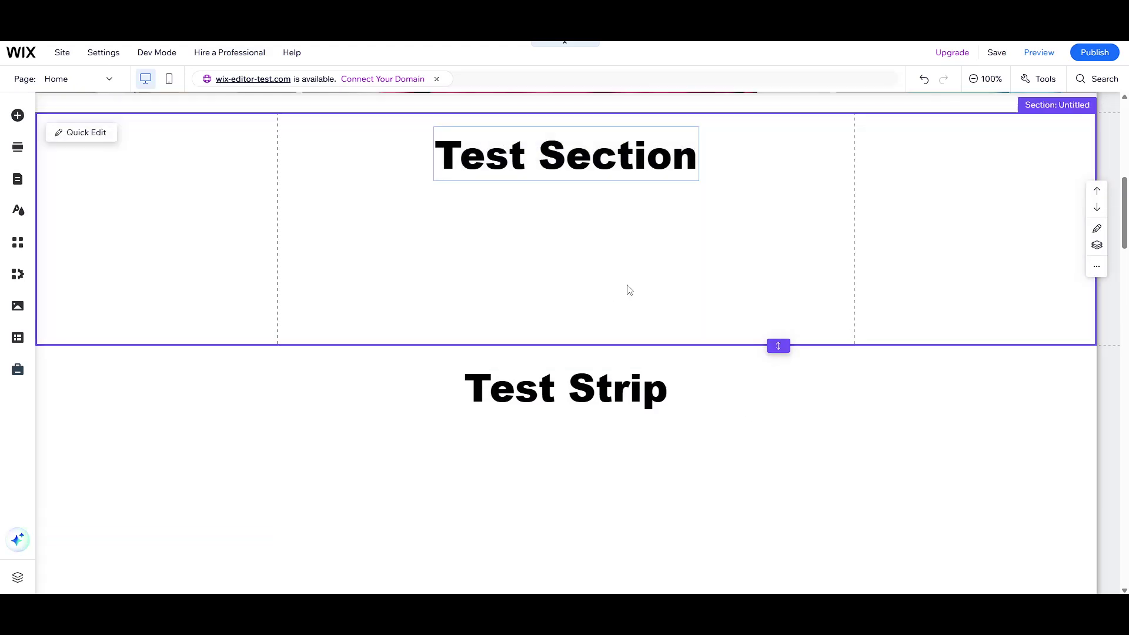
{"action": "scroll", "coordinate": [627, 288], "scroll_direction": "up", "scroll_amount": 1}
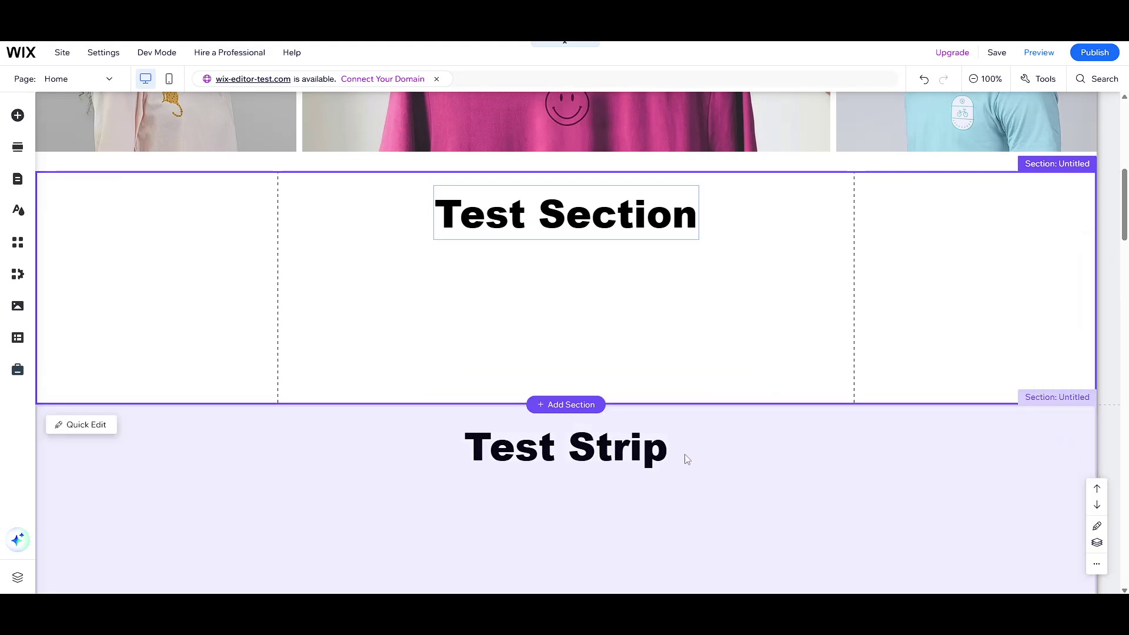
{"action": "left_click", "coordinate": [528, 521]}
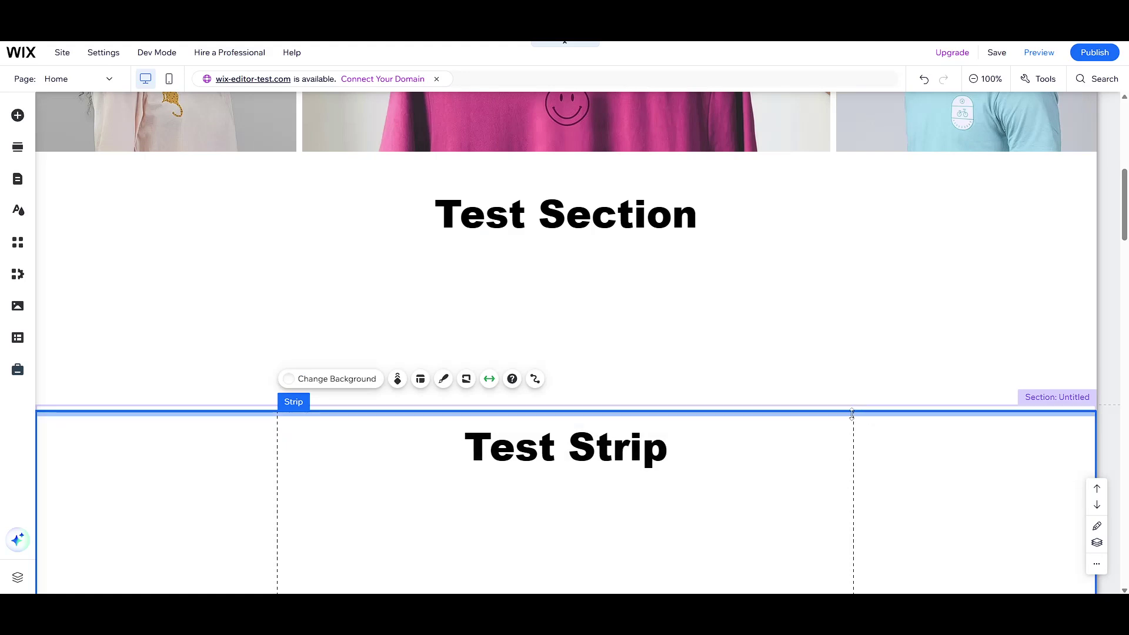
{"action": "left_click_drag", "start_coordinate": [850, 414], "coordinate": [841, 398]}
Try repositioning the Test Section heading, then undo the move.
{"action": "scroll", "coordinate": [811, 438], "scroll_direction": "down", "scroll_amount": 3}
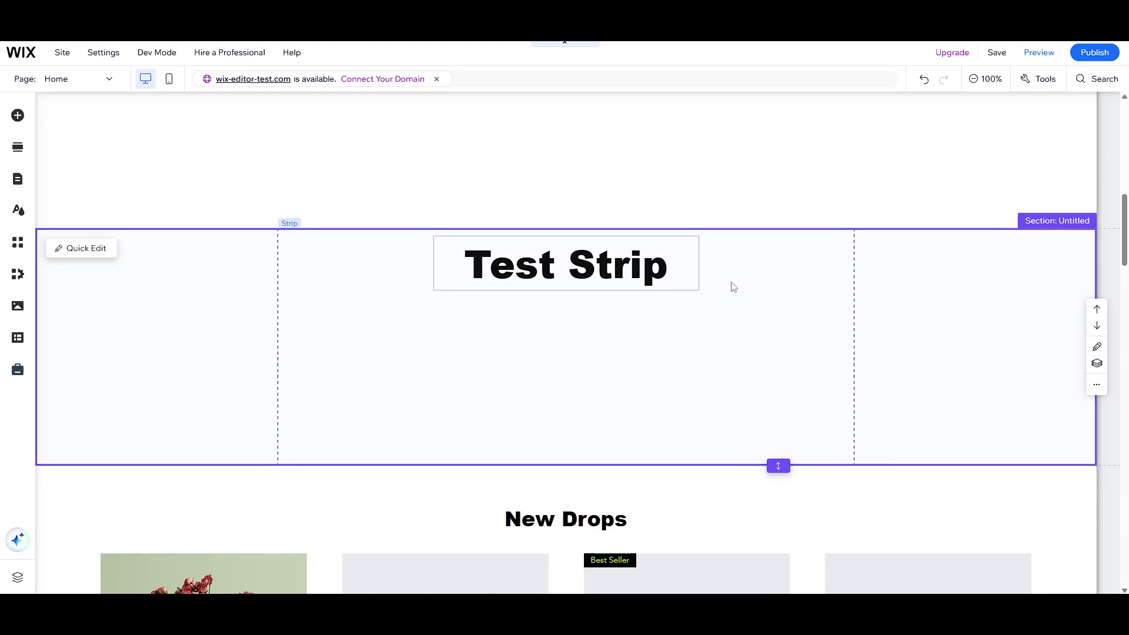
{"action": "scroll", "coordinate": [735, 288], "scroll_direction": "up", "scroll_amount": 2}
{"action": "scroll", "coordinate": [745, 295], "scroll_direction": "up", "scroll_amount": 1}
{"action": "left_click", "coordinate": [745, 273]}
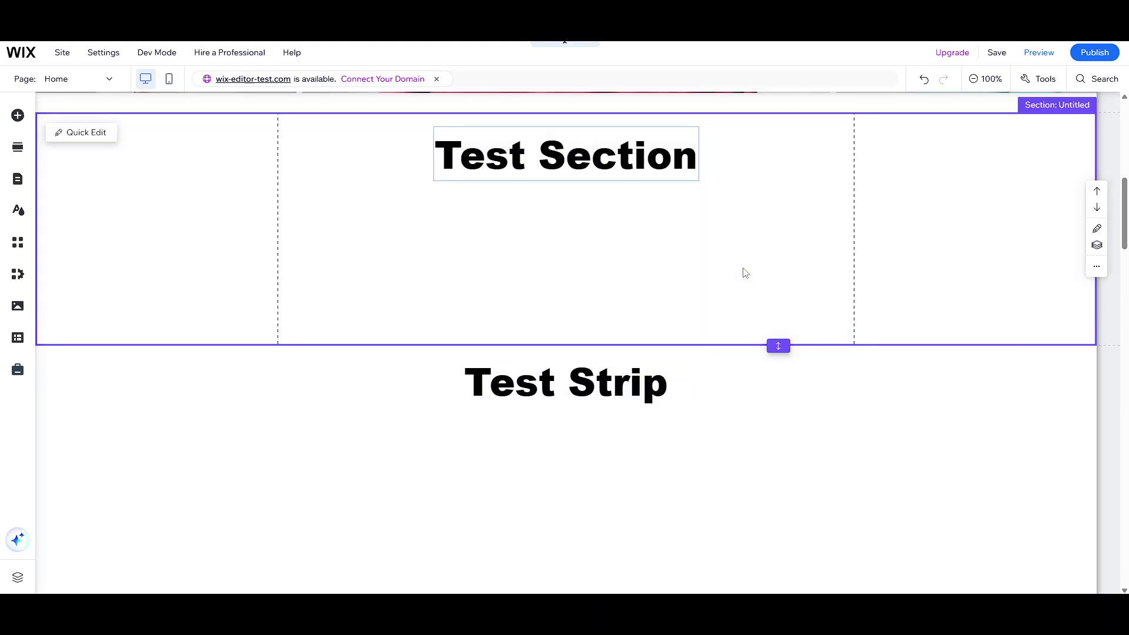
{"action": "scroll", "coordinate": [764, 312], "scroll_direction": "up", "scroll_amount": 1}
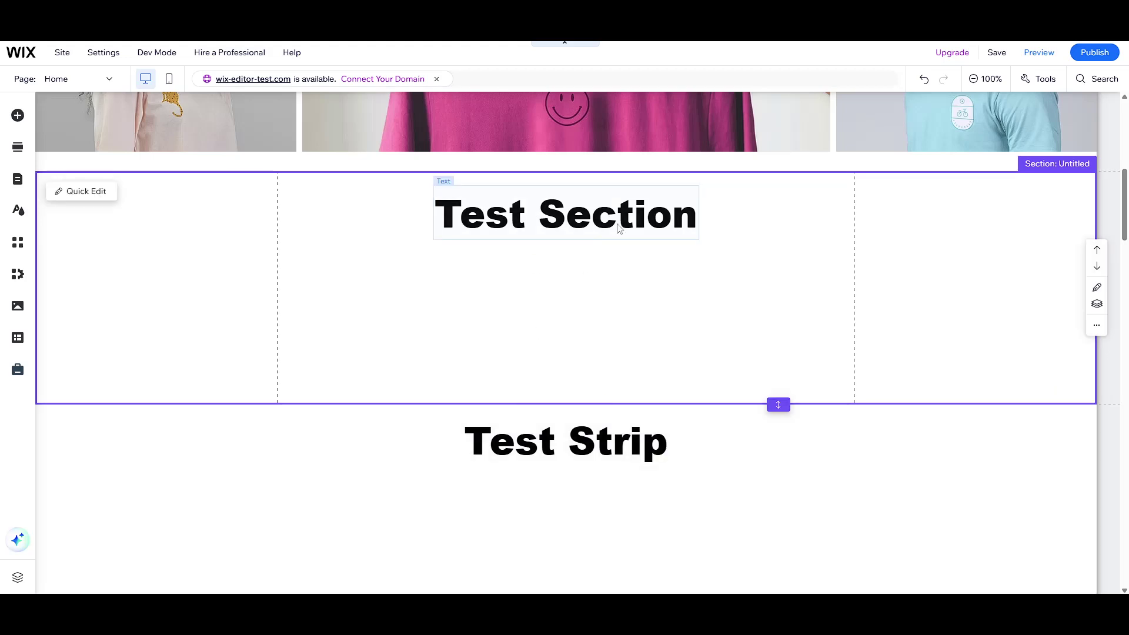
{"action": "left_click_drag", "start_coordinate": [630, 238], "coordinate": [573, 230]}
{"action": "left_click_drag", "start_coordinate": [623, 285], "coordinate": [624, 285]}
{"action": "key", "text": "ctrl+z"}
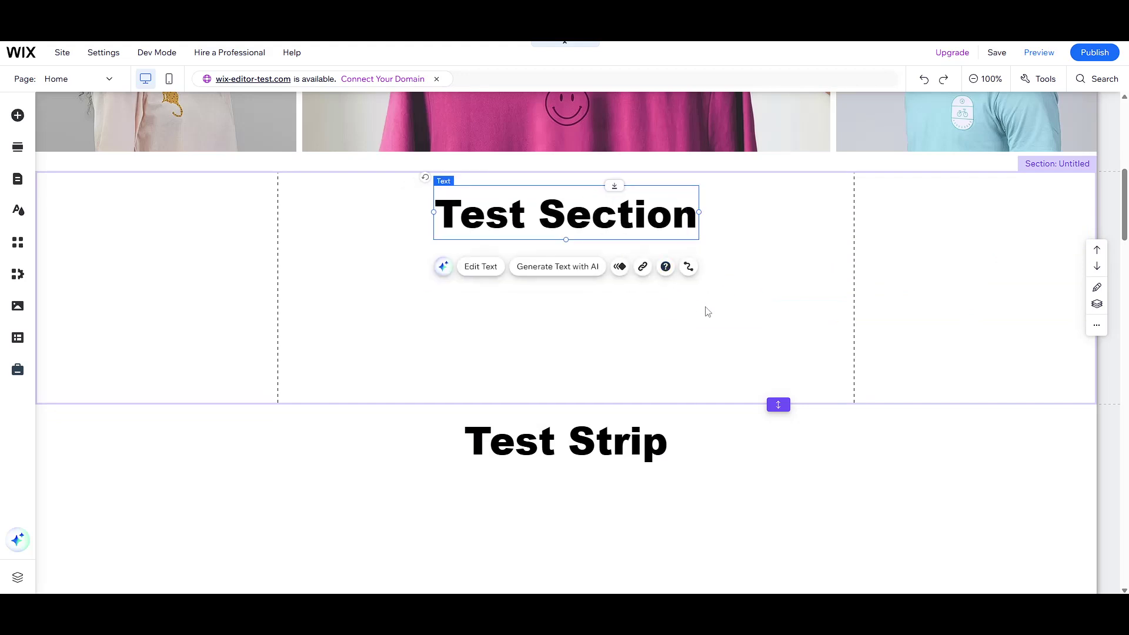
Move the Test Strip heading toward the left.
{"action": "scroll", "coordinate": [588, 412], "scroll_direction": "down", "scroll_amount": 1}
{"action": "left_click", "coordinate": [597, 432]}
{"action": "scroll", "coordinate": [575, 361], "scroll_direction": "down", "scroll_amount": 1}
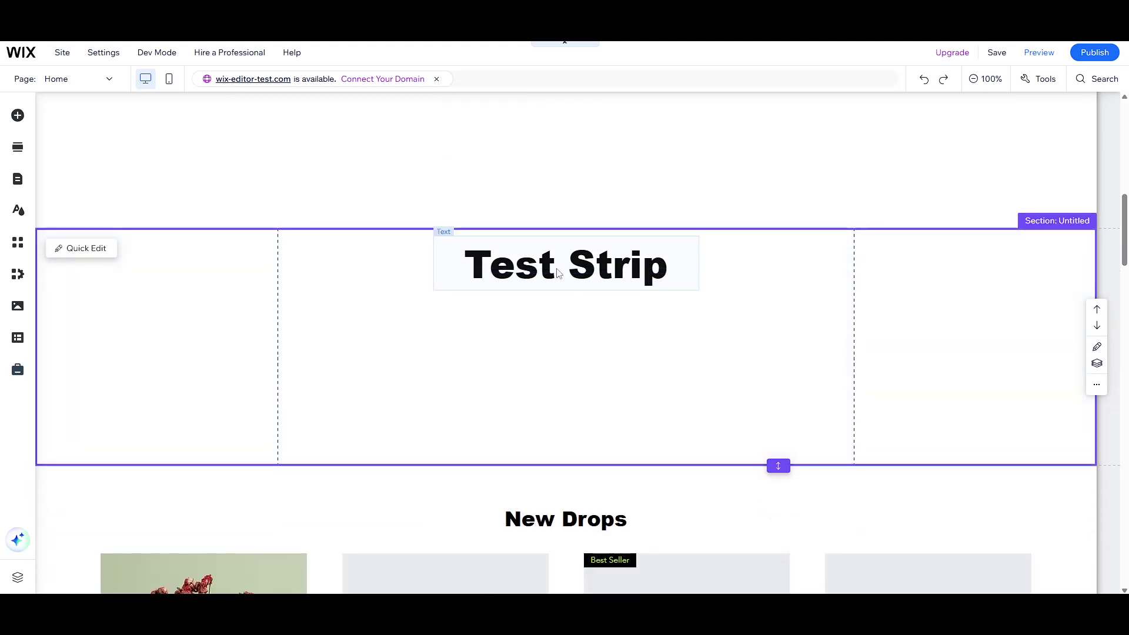
{"action": "mouse_move", "coordinate": [562, 276]}
{"action": "left_mouse_down"}
{"action": "mouse_move", "coordinate": [423, 322]}
{"action": "mouse_move", "coordinate": [252, 348]}
{"action": "mouse_move", "coordinate": [412, 359]}
{"action": "mouse_move", "coordinate": [676, 306]}
{"action": "mouse_move", "coordinate": [871, 329]}
{"action": "mouse_move", "coordinate": [687, 281]}
{"action": "mouse_move", "coordinate": [542, 274]}
{"action": "mouse_move", "coordinate": [554, 269]}
{"action": "left_mouse_up"}
{"action": "left_click_drag", "start_coordinate": [882, 303], "coordinate": [711, 351]}
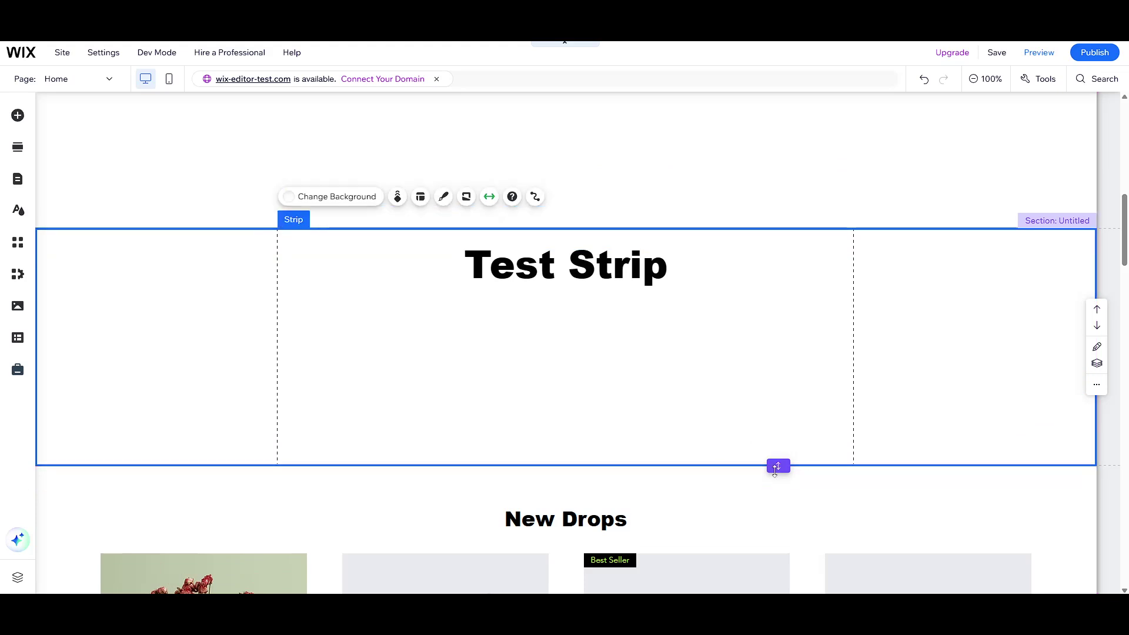
Make the Test Strip section taller, then try moving the strip down and undo it.
{"action": "left_click_drag", "start_coordinate": [775, 471], "coordinate": [789, 551]}
{"action": "scroll", "coordinate": [791, 439], "scroll_direction": "down", "scroll_amount": 1}
{"action": "left_click", "coordinate": [774, 327]}
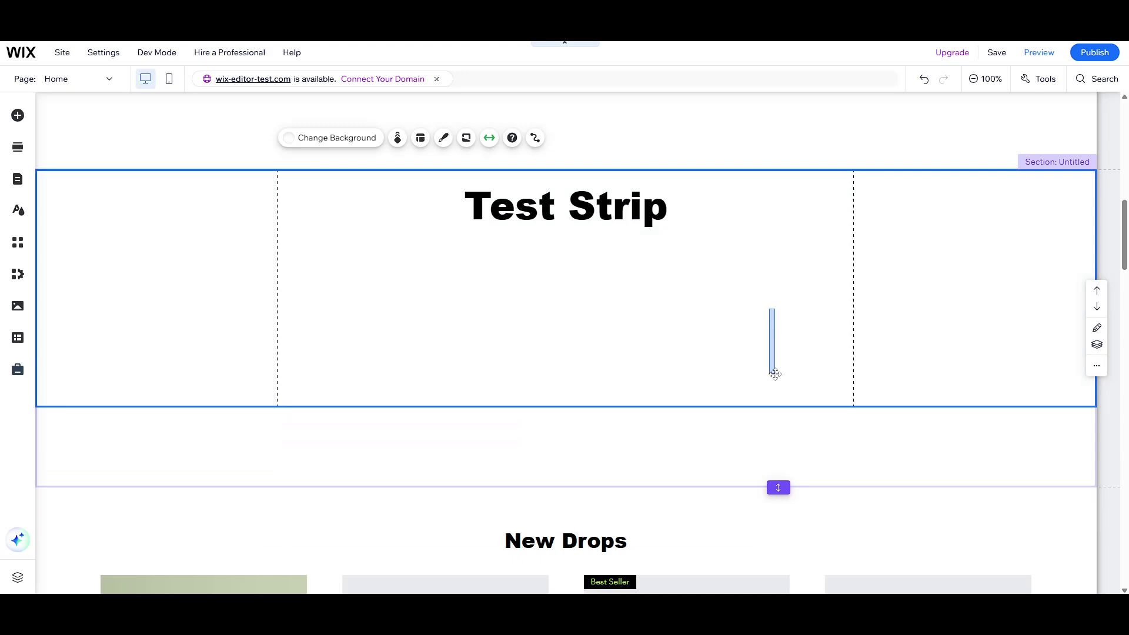
{"action": "left_click_drag", "start_coordinate": [771, 294], "coordinate": [765, 324]}
{"action": "key", "text": "ctrl+z"}
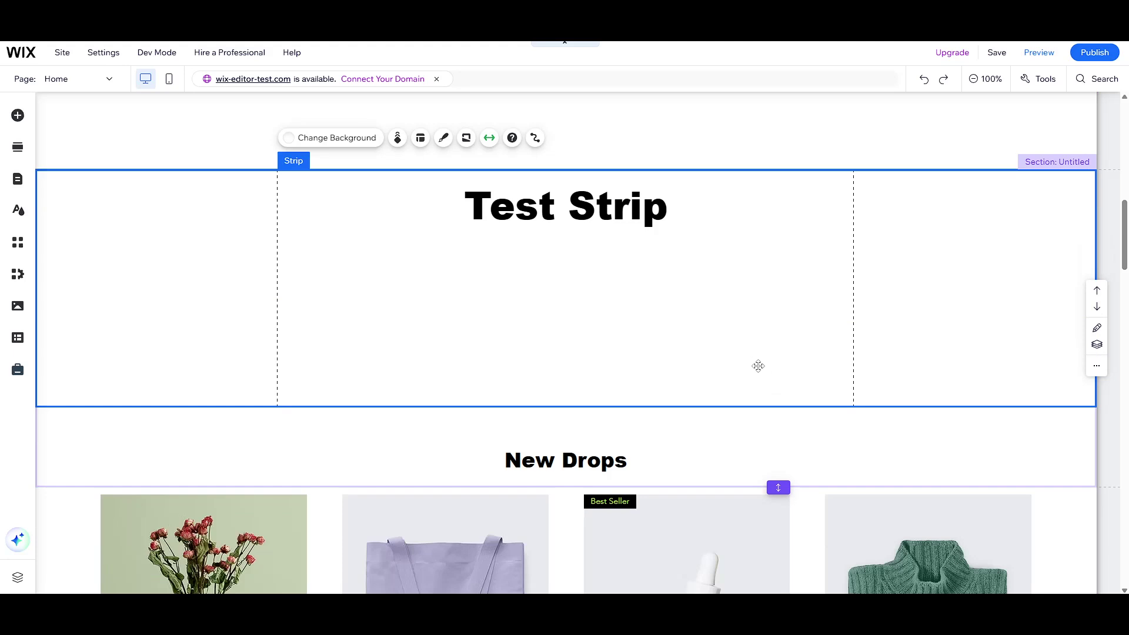
{"action": "scroll", "coordinate": [653, 367], "scroll_direction": "up", "scroll_amount": 2}
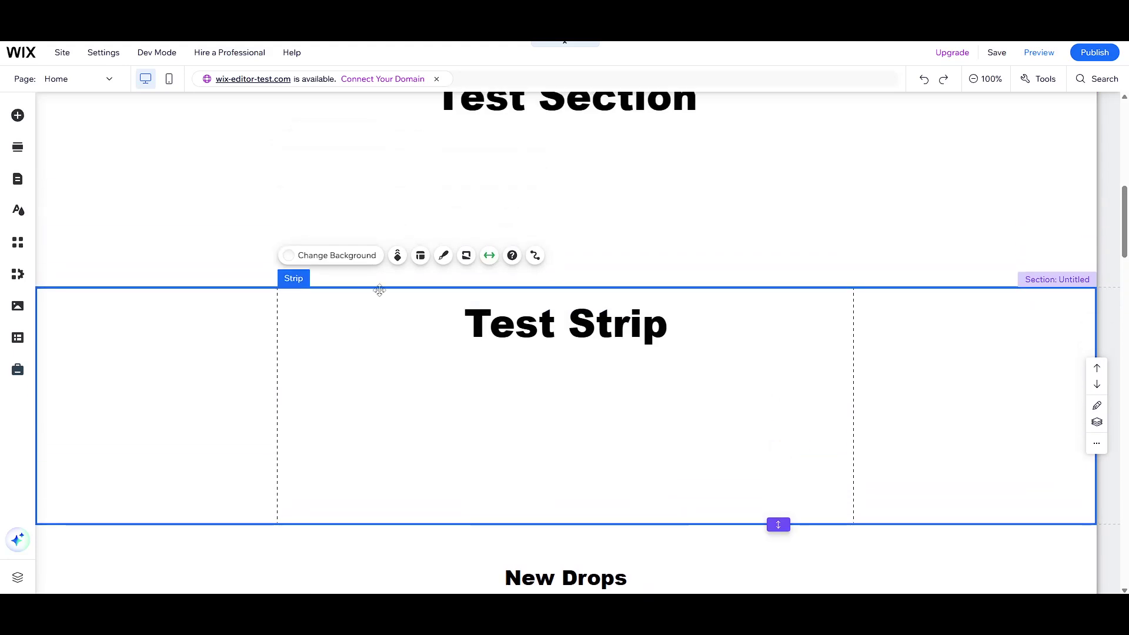
Add a second column to the strip, each with its own Test Strip heading.
{"action": "left_click", "coordinate": [425, 259]}
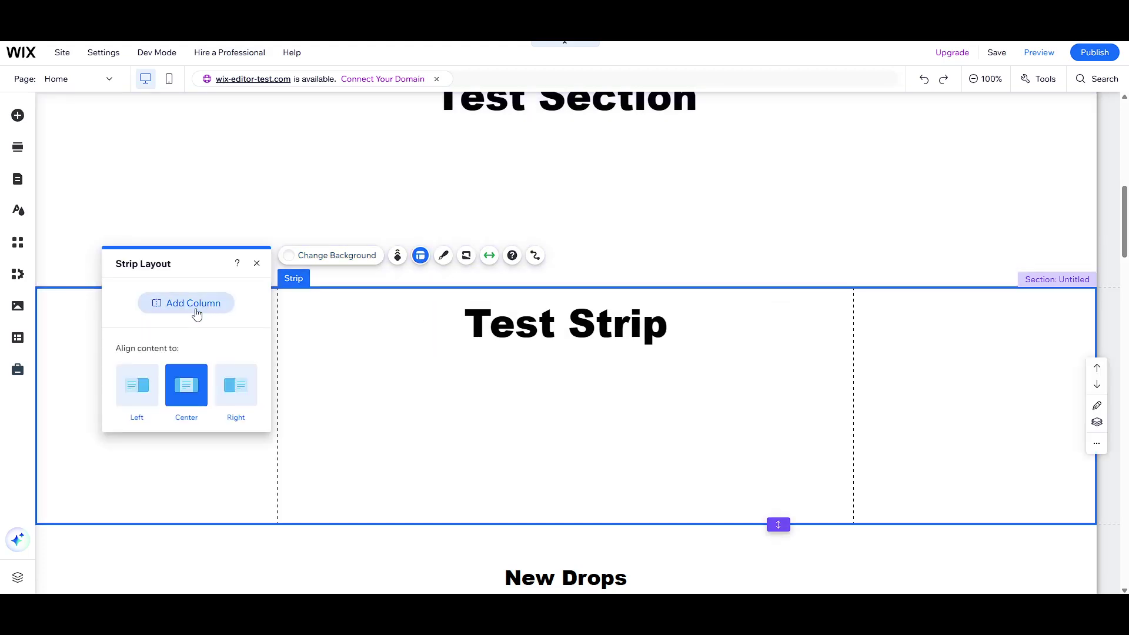
{"action": "left_click", "coordinate": [197, 315]}
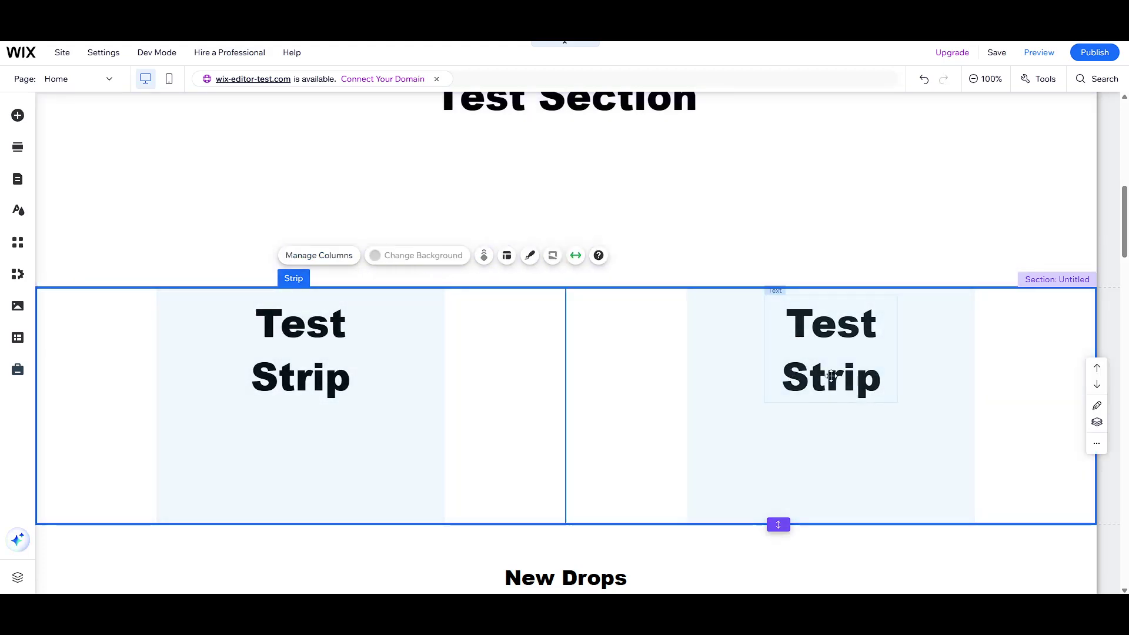
{"action": "left_click", "coordinate": [871, 360]}
{"action": "left_click", "coordinate": [329, 353]}
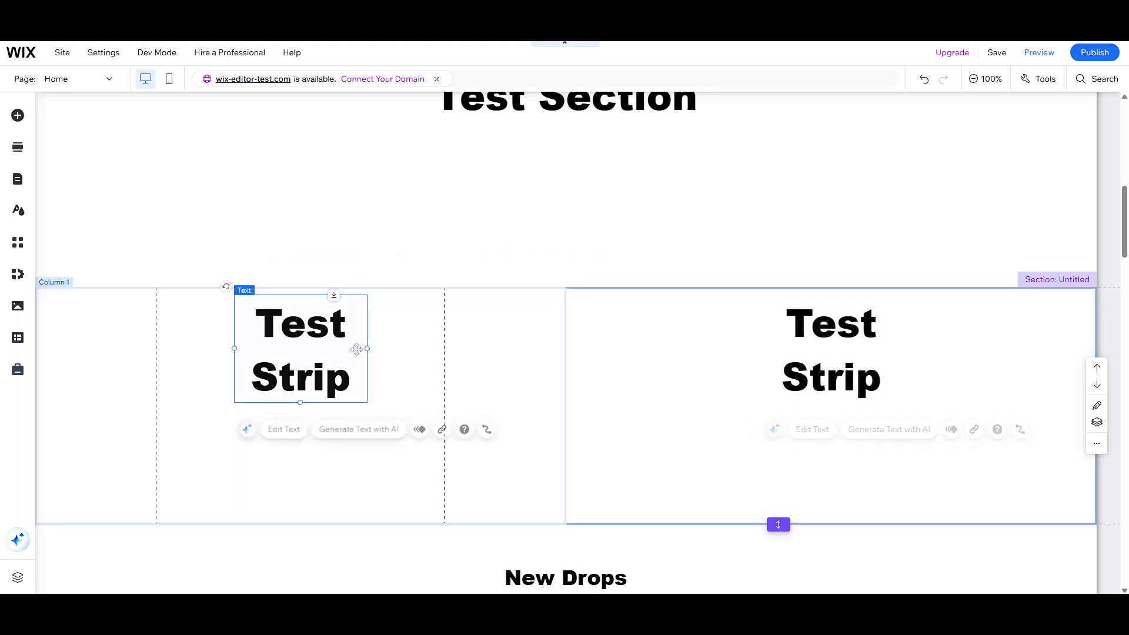
{"action": "left_click", "coordinate": [673, 383]}
{"action": "scroll", "coordinate": [514, 391], "scroll_direction": "up", "scroll_amount": 1}
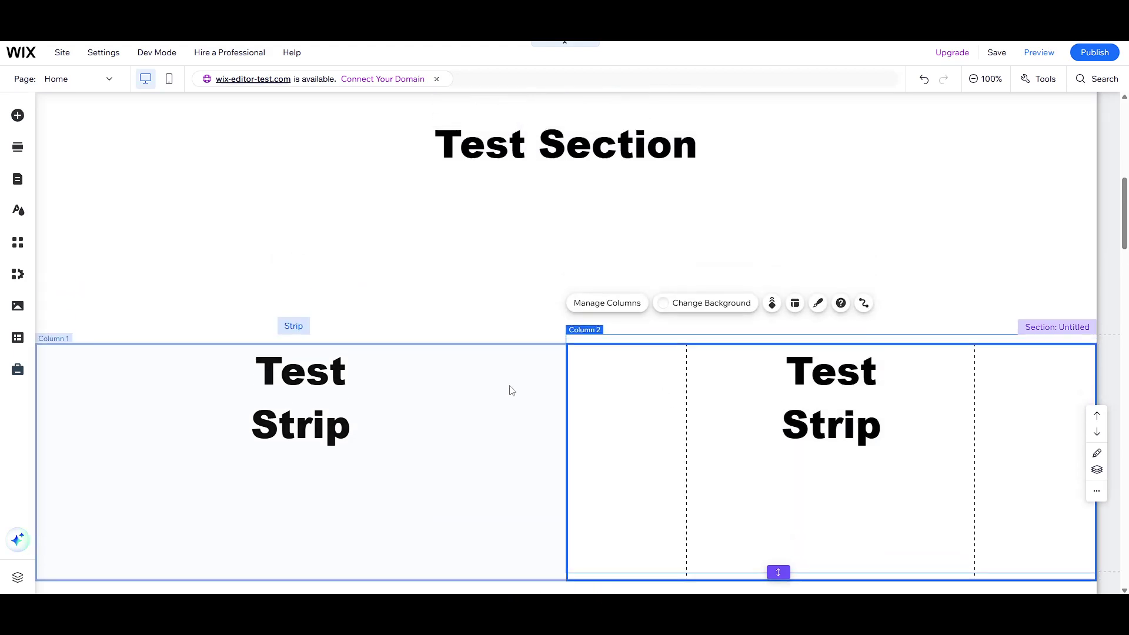
{"action": "left_click", "coordinate": [489, 437]}
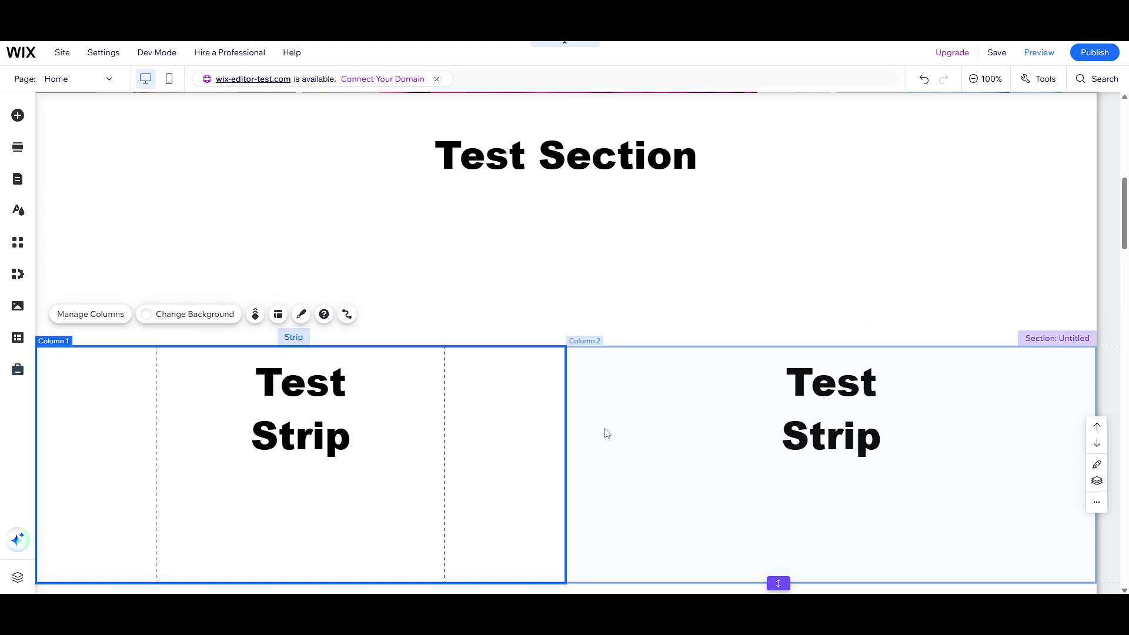
Try Left and Right alignment for the first column's content, then return to Center.
{"action": "scroll", "coordinate": [663, 433], "scroll_direction": "down", "scroll_amount": 1}
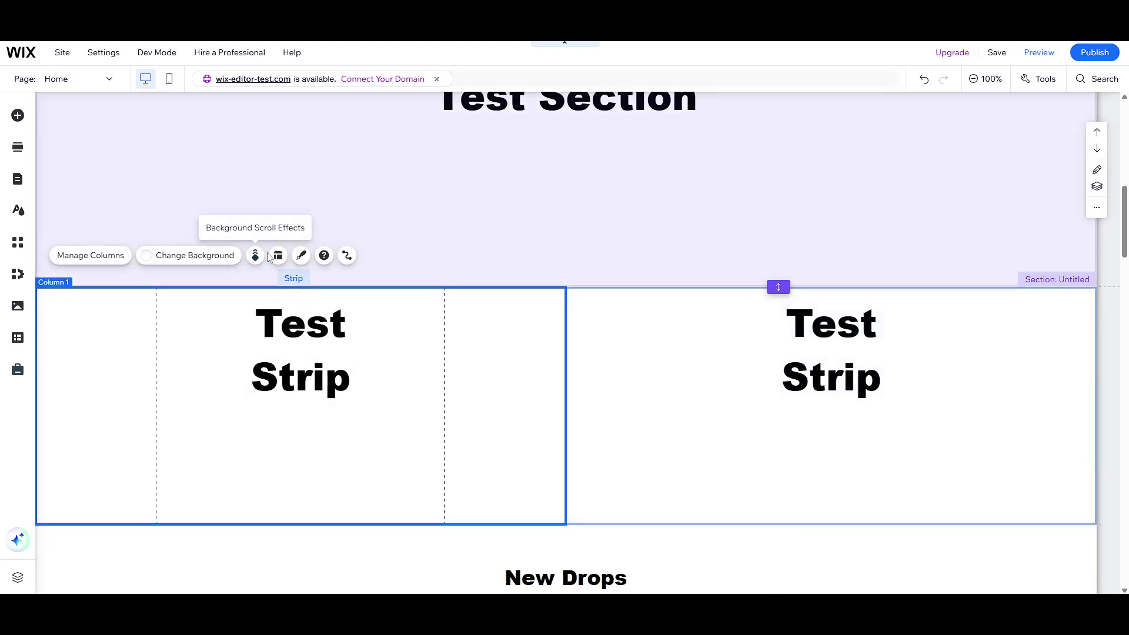
{"action": "left_click", "coordinate": [278, 255]}
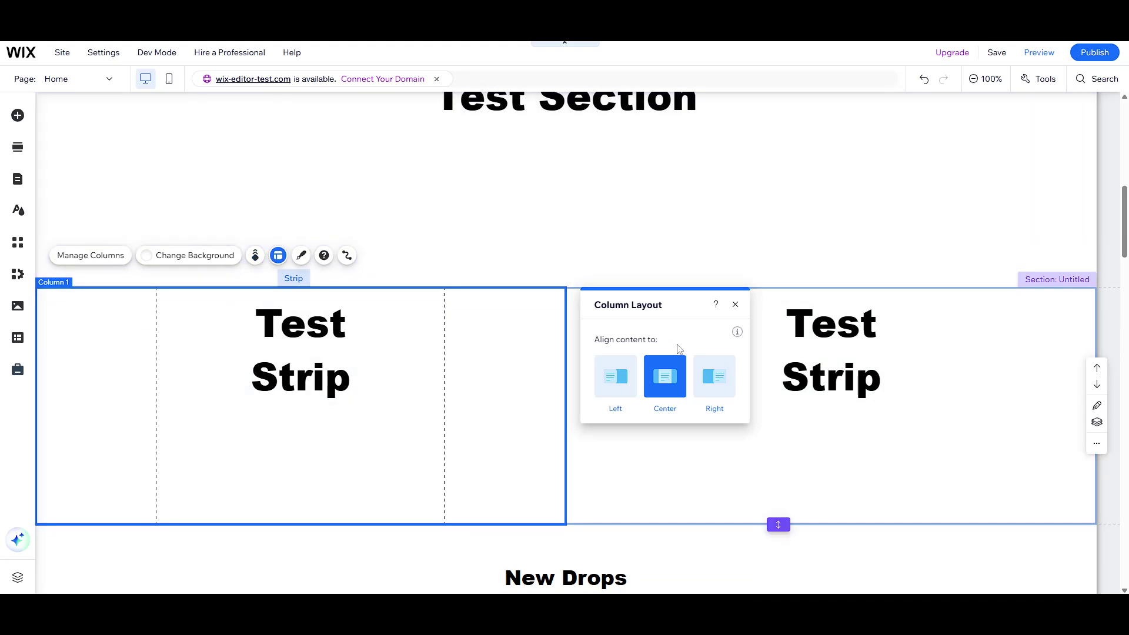
{"action": "left_click", "coordinate": [629, 381]}
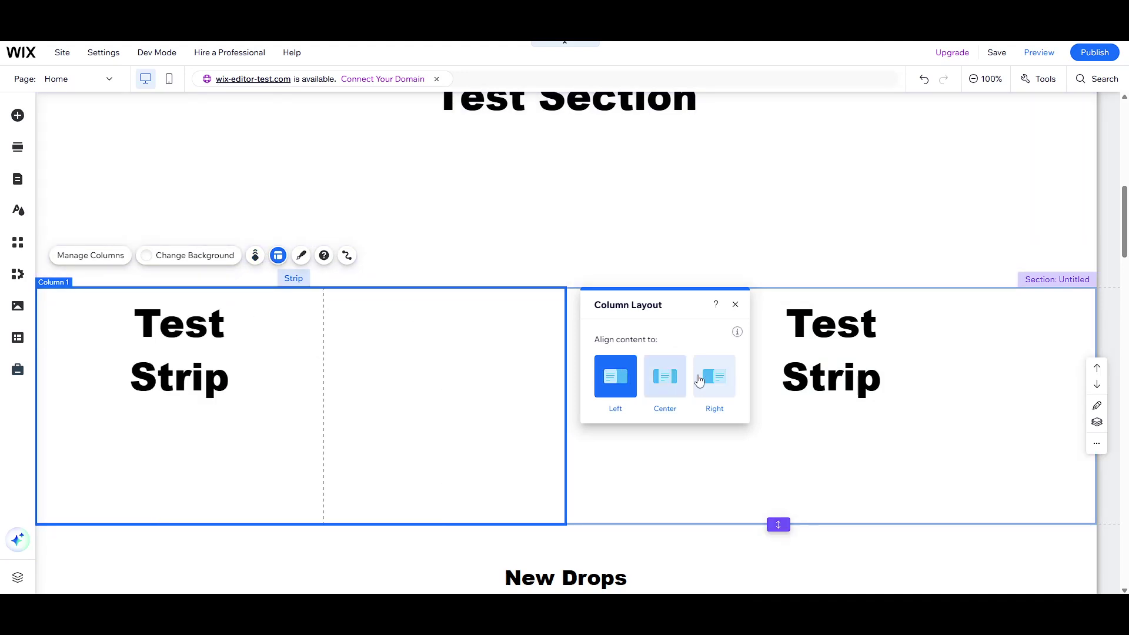
{"action": "left_click", "coordinate": [729, 381]}
{"action": "left_click", "coordinate": [666, 378]}
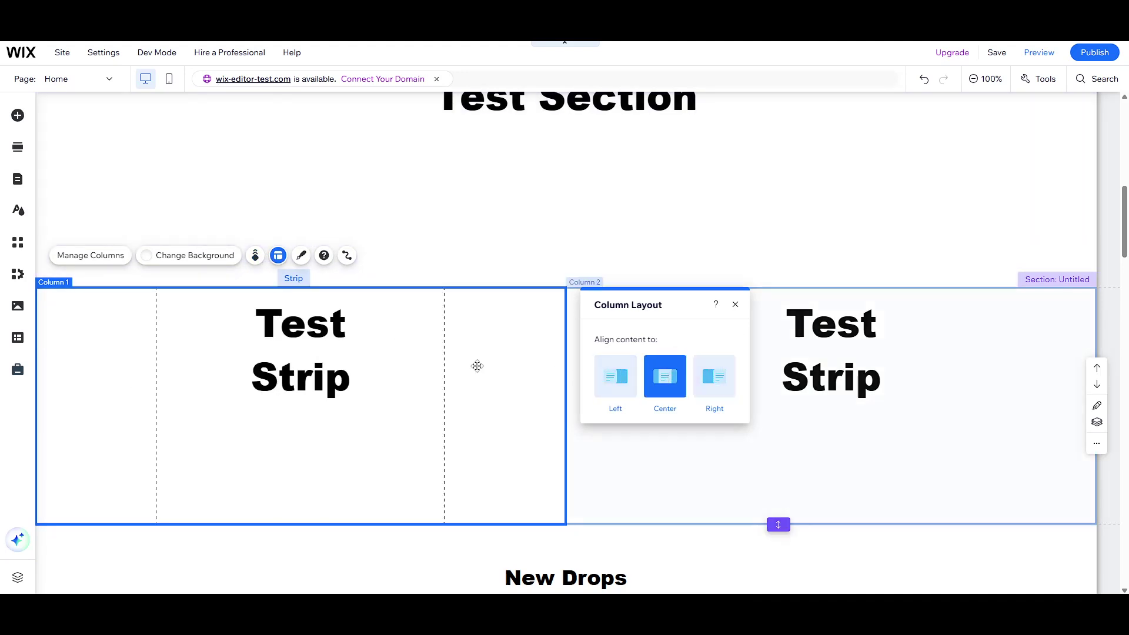
Try the mountain photo as the first column's background, then undo it.
{"action": "left_click", "coordinate": [178, 256]}
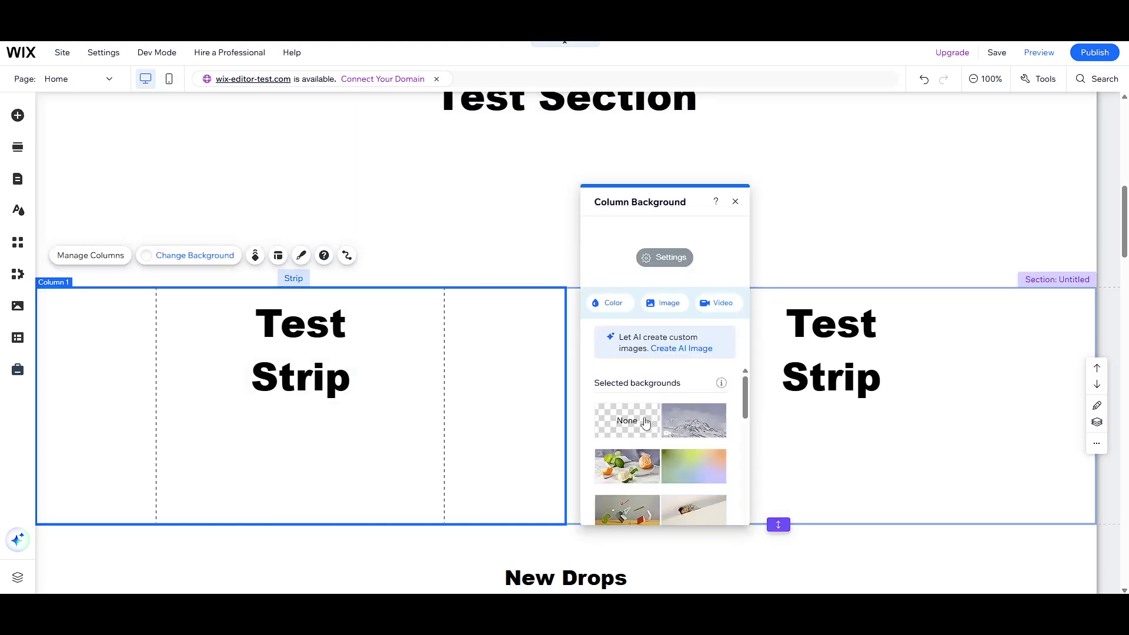
{"action": "left_click", "coordinate": [701, 426]}
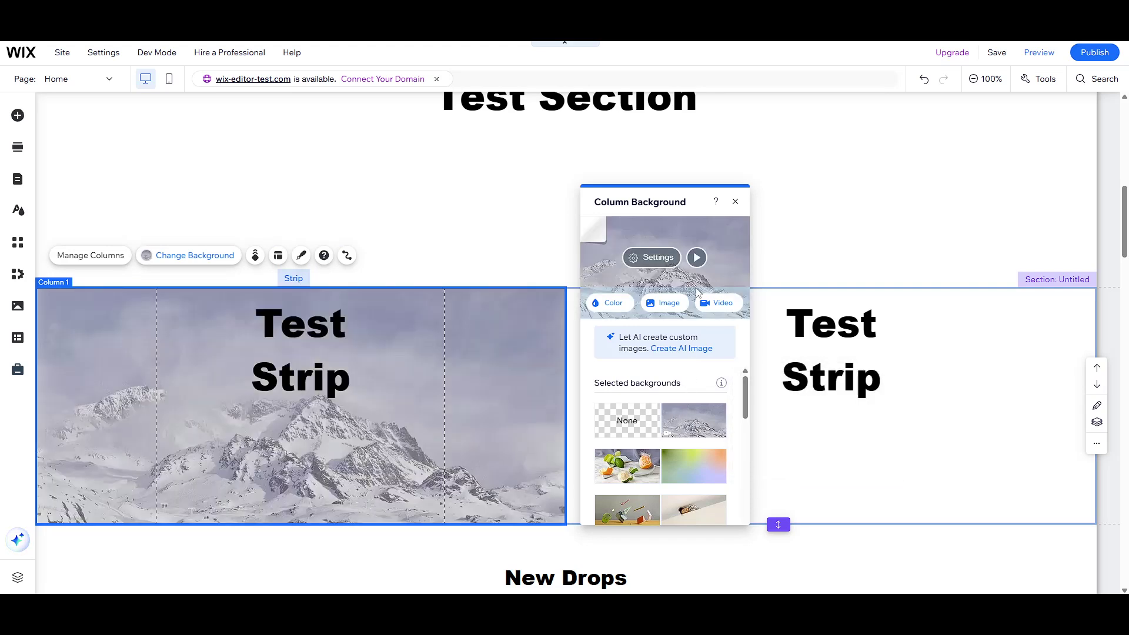
{"action": "key", "text": "ctrl+z"}
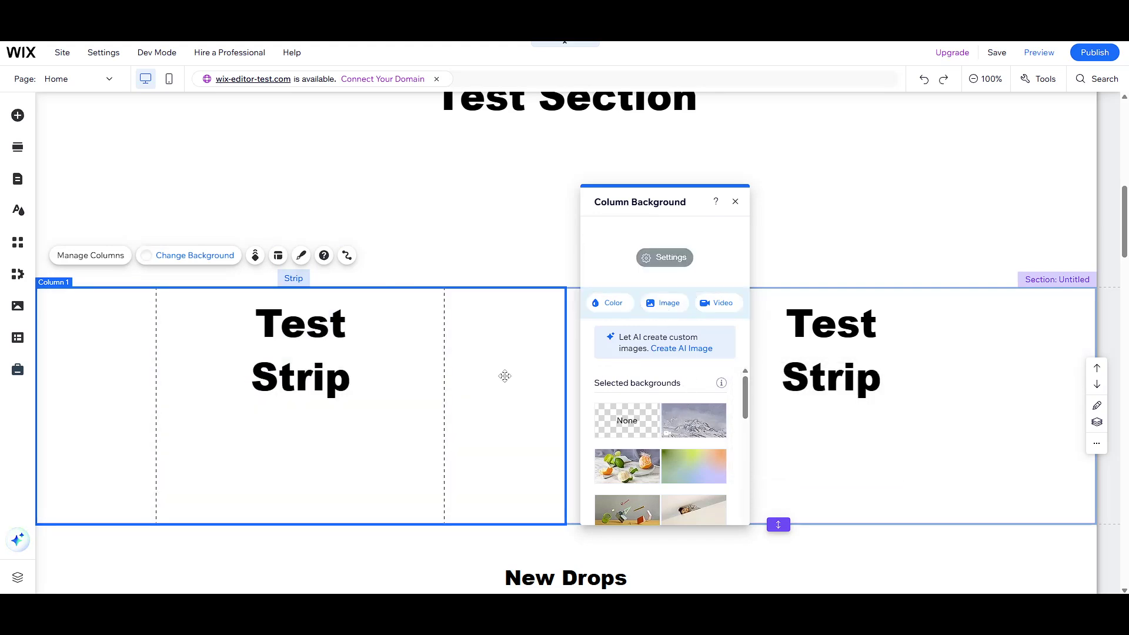
{"action": "left_click", "coordinate": [576, 383]}
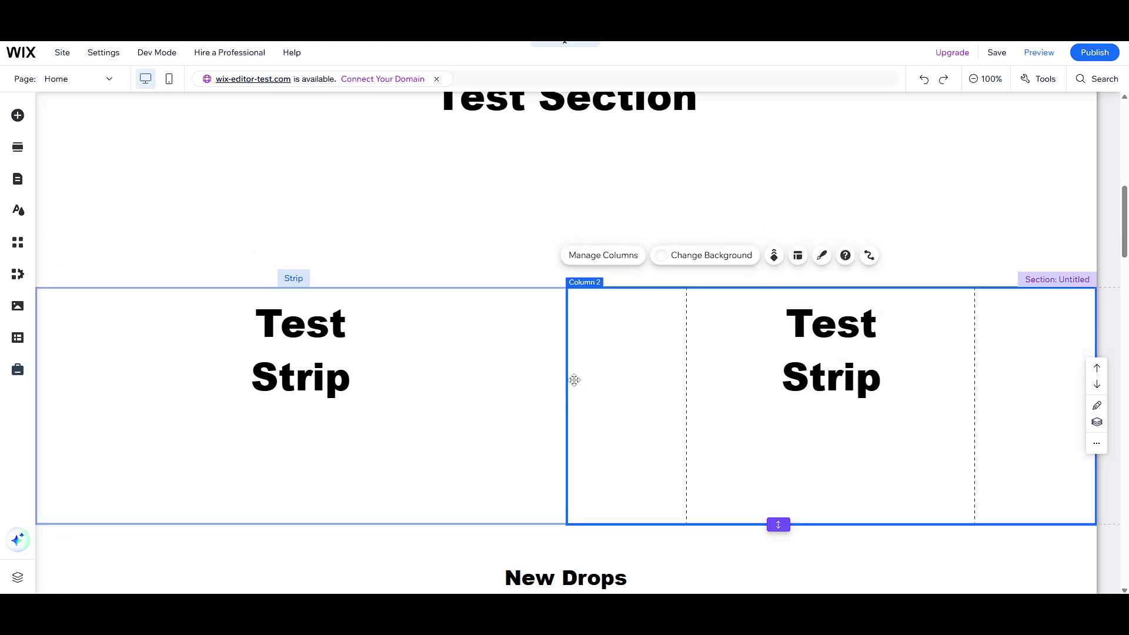
{"action": "scroll", "coordinate": [557, 252], "scroll_direction": "up", "scroll_amount": 1}
{"action": "left_click", "coordinate": [552, 250]}
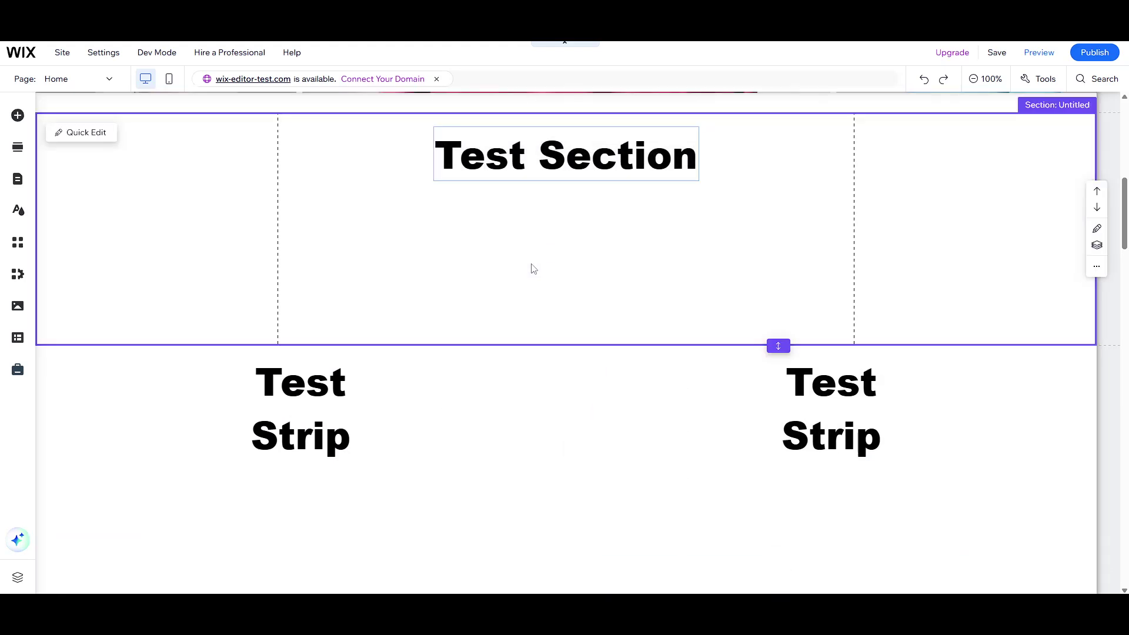
{"action": "scroll", "coordinate": [534, 270], "scroll_direction": "down", "scroll_amount": 1}
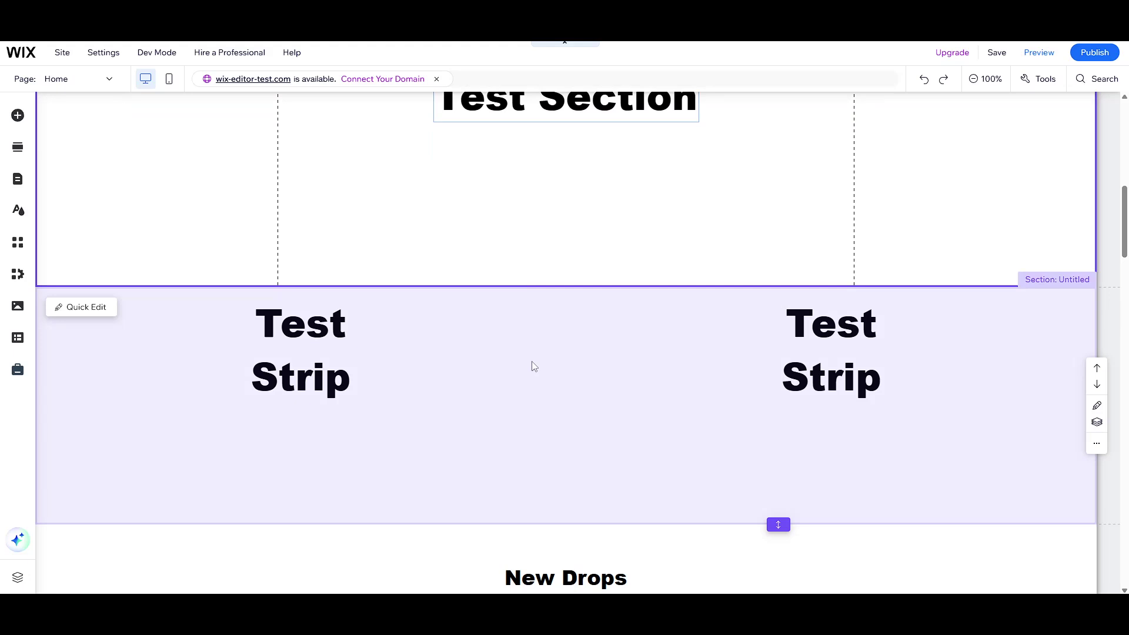
{"action": "left_click", "coordinate": [536, 366]}
{"action": "left_click", "coordinate": [541, 382]}
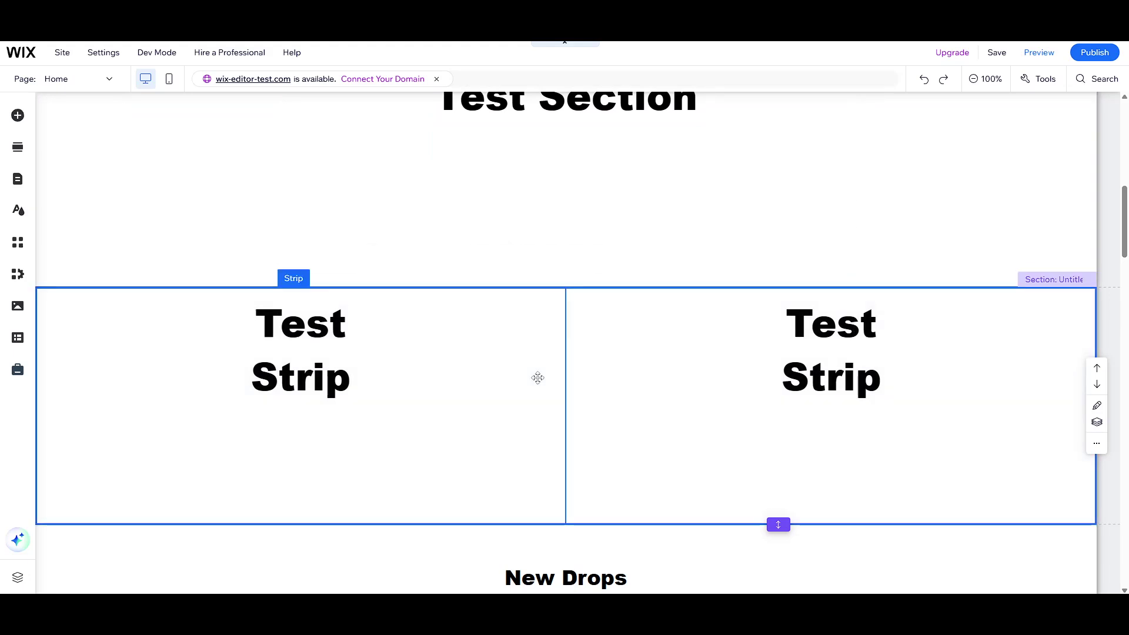
{"action": "left_click", "coordinate": [611, 375]}
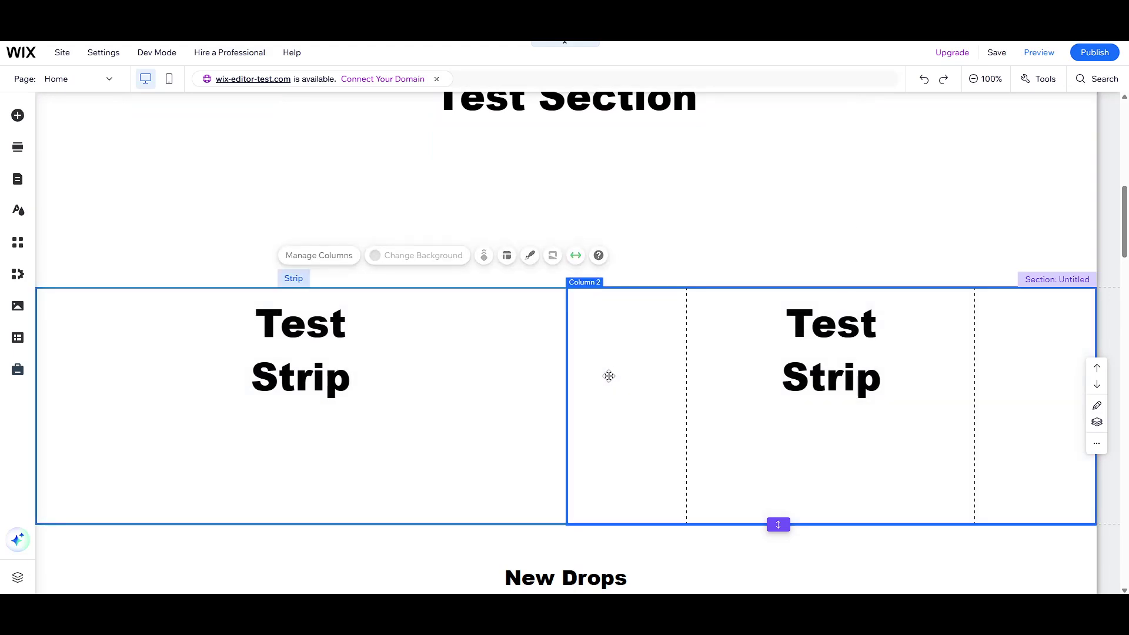
{"action": "left_click", "coordinate": [440, 388]}
{"action": "scroll", "coordinate": [544, 321], "scroll_direction": "down", "scroll_amount": 1}
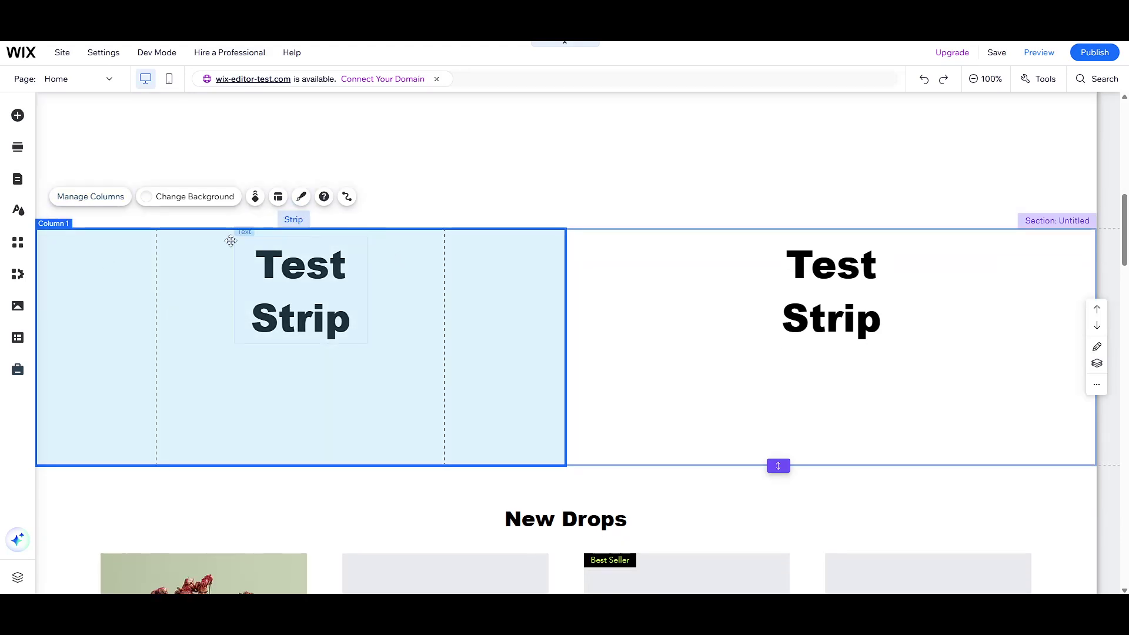
{"action": "left_click", "coordinate": [106, 201]}
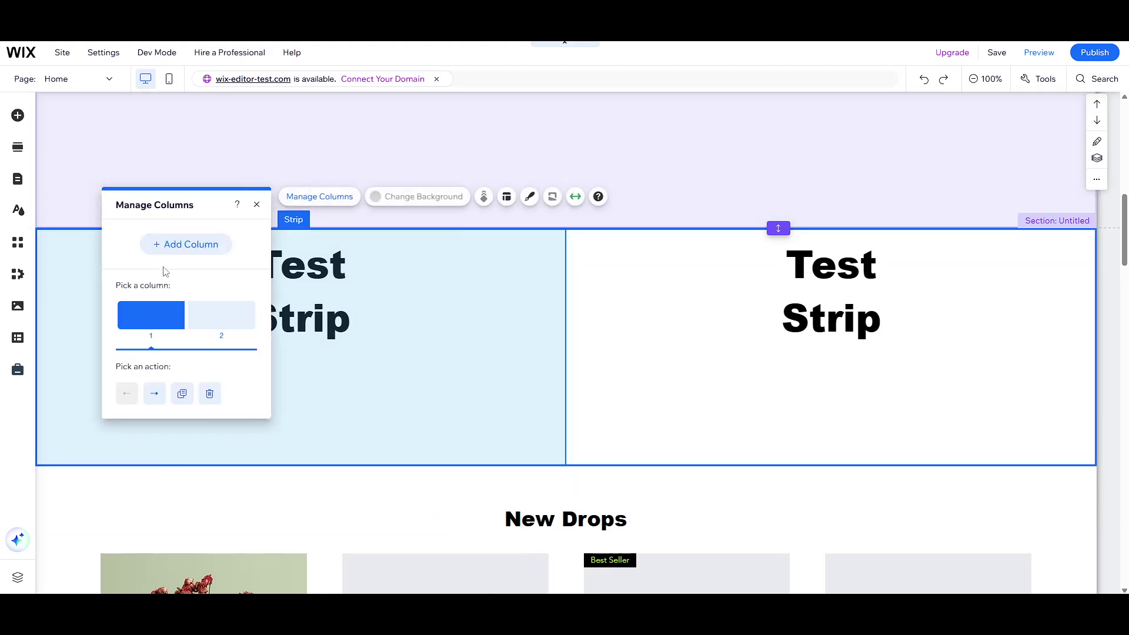
{"action": "left_click", "coordinate": [189, 244]}
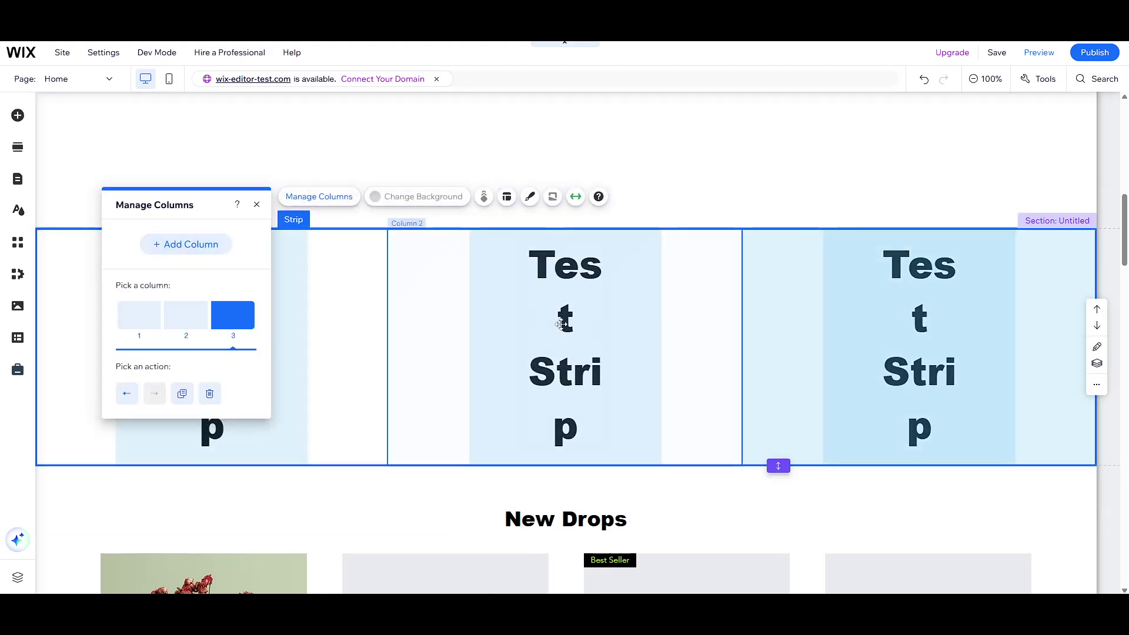
{"action": "scroll", "coordinate": [601, 384], "scroll_direction": "up", "scroll_amount": 1}
{"action": "left_click", "coordinate": [601, 384]}
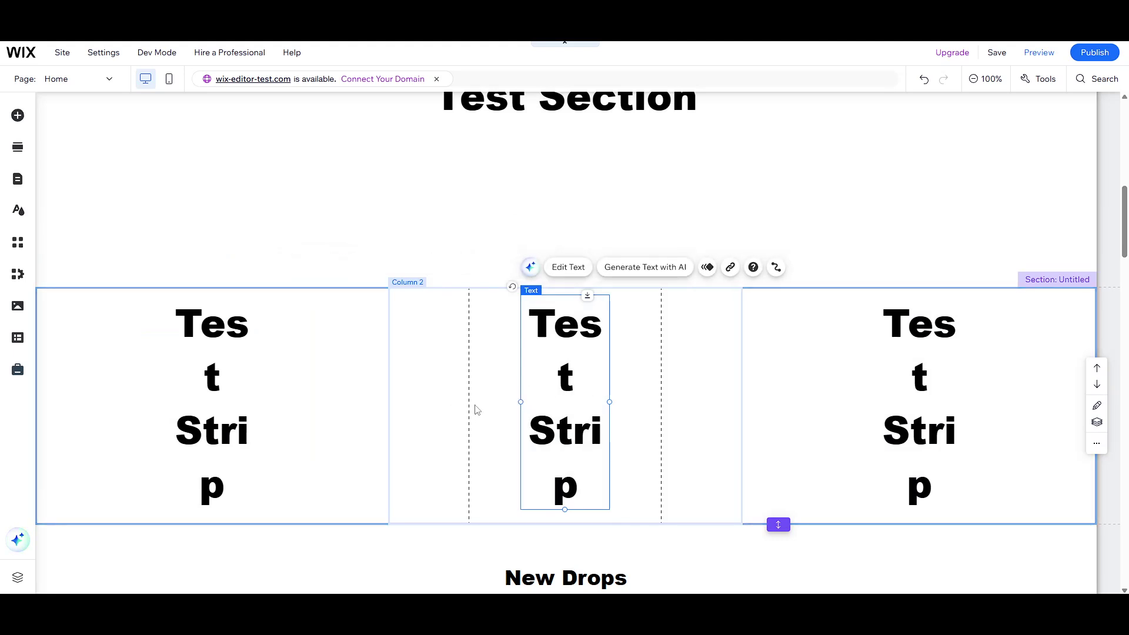
Undo the third column and shorten the strip by raising its bottom edge.
{"action": "key", "text": "ctrl+z"}
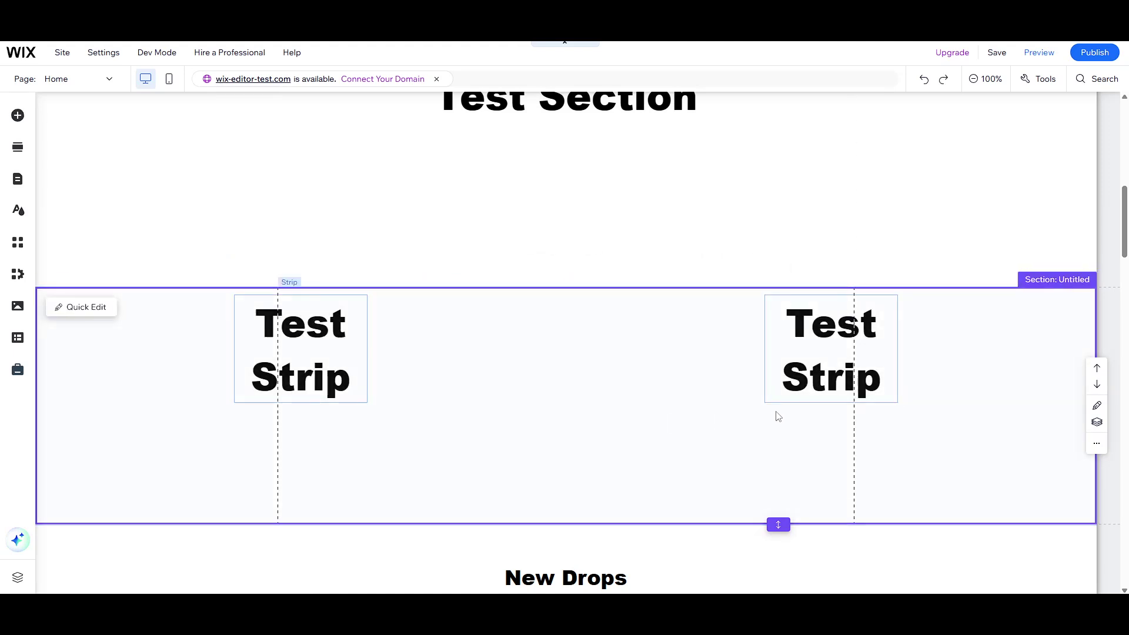
{"action": "left_click", "coordinate": [777, 414]}
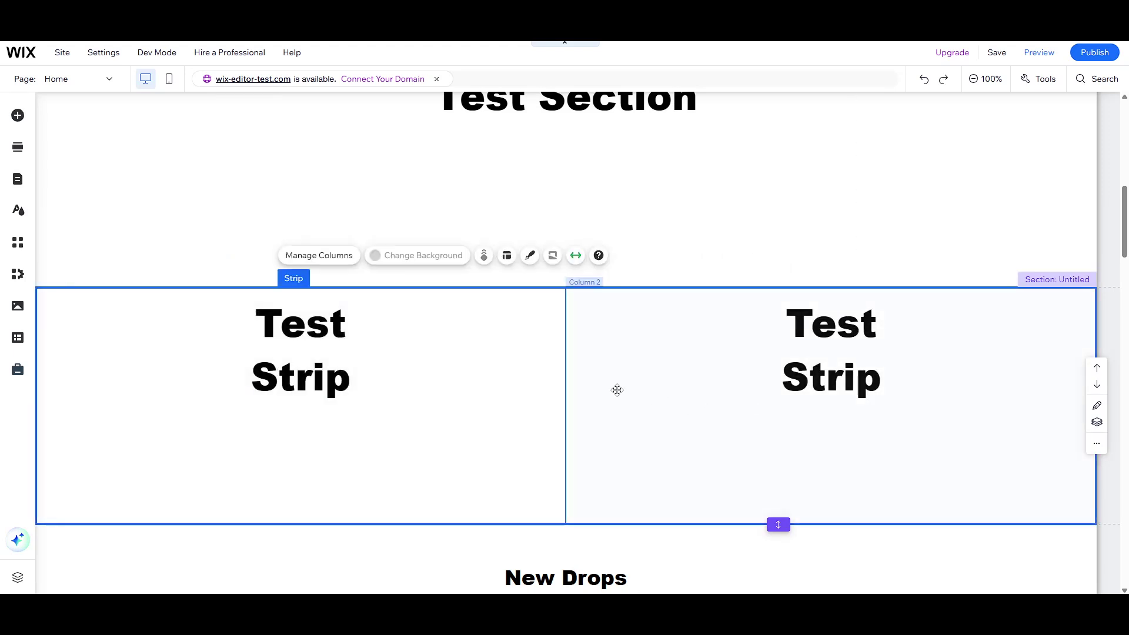
{"action": "left_click", "coordinate": [518, 388]}
{"action": "scroll", "coordinate": [529, 391], "scroll_direction": "up", "scroll_amount": 2}
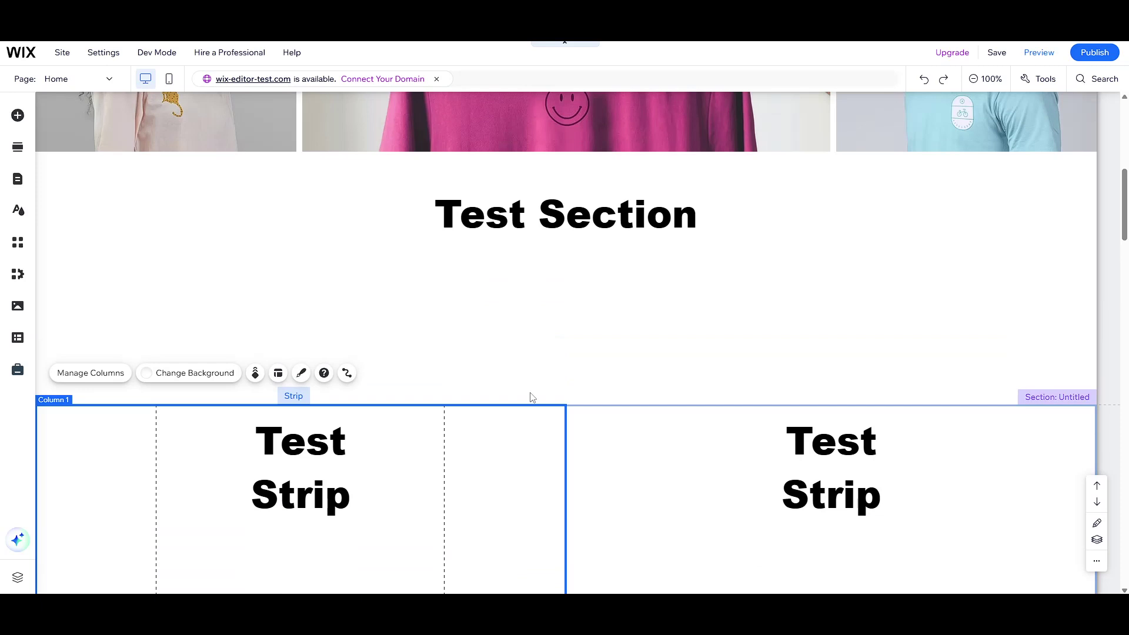
{"action": "scroll", "coordinate": [529, 392], "scroll_direction": "down", "scroll_amount": 1}
{"action": "left_click", "coordinate": [650, 288]}
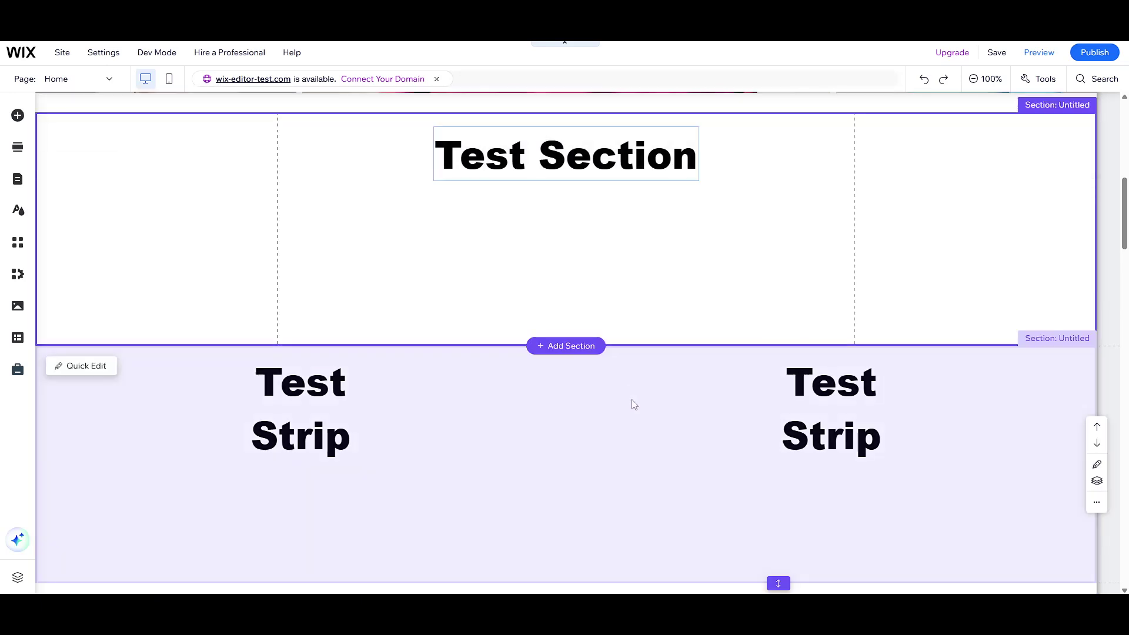
{"action": "left_click", "coordinate": [637, 413]}
{"action": "scroll", "coordinate": [628, 414], "scroll_direction": "down", "scroll_amount": 1}
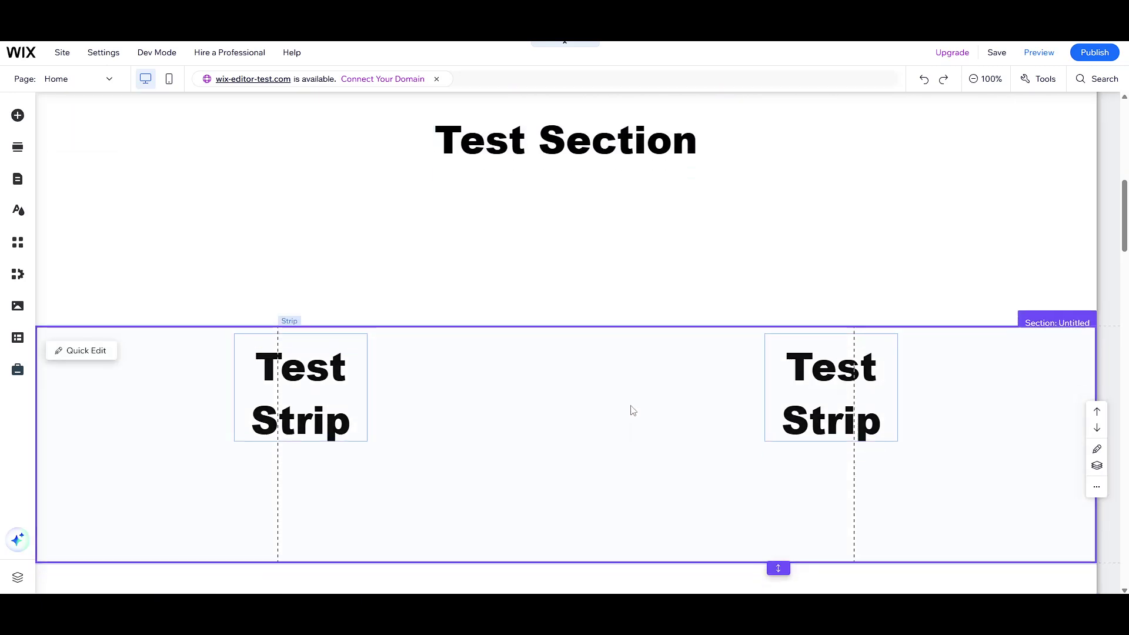
{"action": "left_click", "coordinate": [612, 383]}
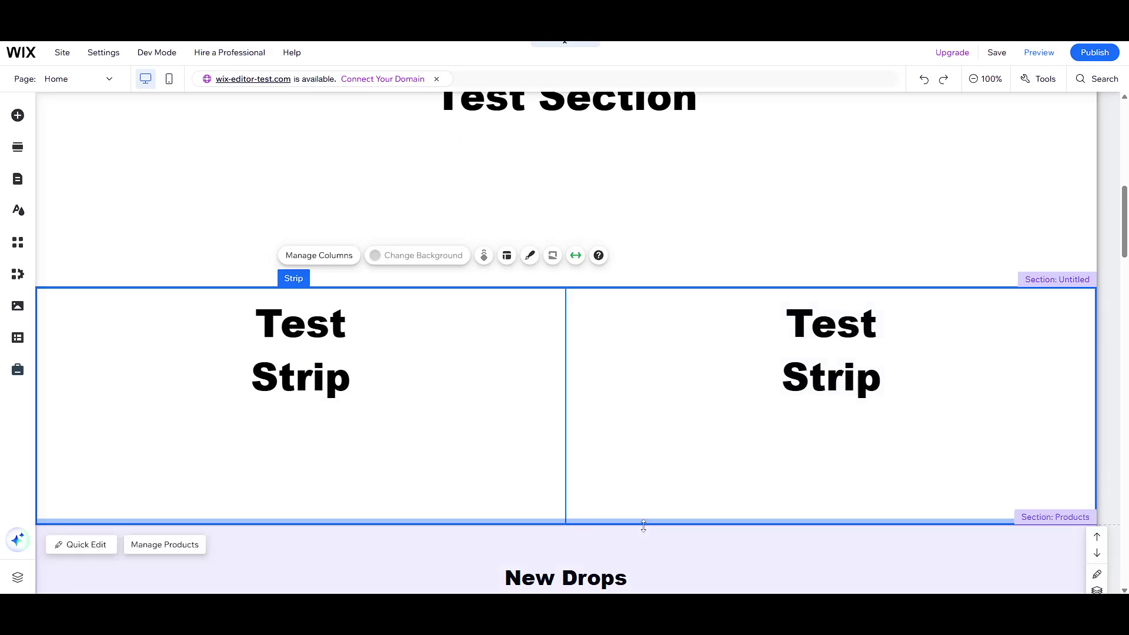
{"action": "left_click_drag", "start_coordinate": [645, 522], "coordinate": [651, 426]}
Reduce the Test Section's height by dragging its bottom edge upward.
{"action": "scroll", "coordinate": [625, 384], "scroll_direction": "up", "scroll_amount": 1}
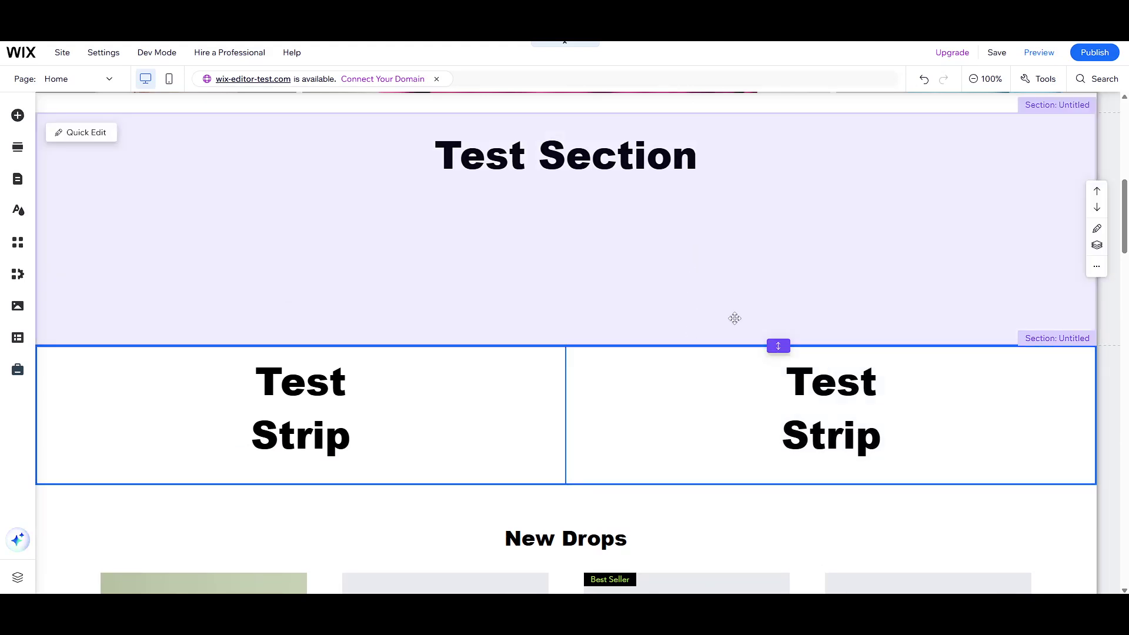
{"action": "left_click_drag", "start_coordinate": [778, 346], "coordinate": [770, 221]}
{"action": "scroll", "coordinate": [712, 322], "scroll_direction": "up", "scroll_amount": 1}
{"action": "scroll", "coordinate": [712, 322], "scroll_direction": "up", "scroll_amount": 2}
Select the first column of the Test Strip strip.
{"action": "left_click", "coordinate": [559, 446]}
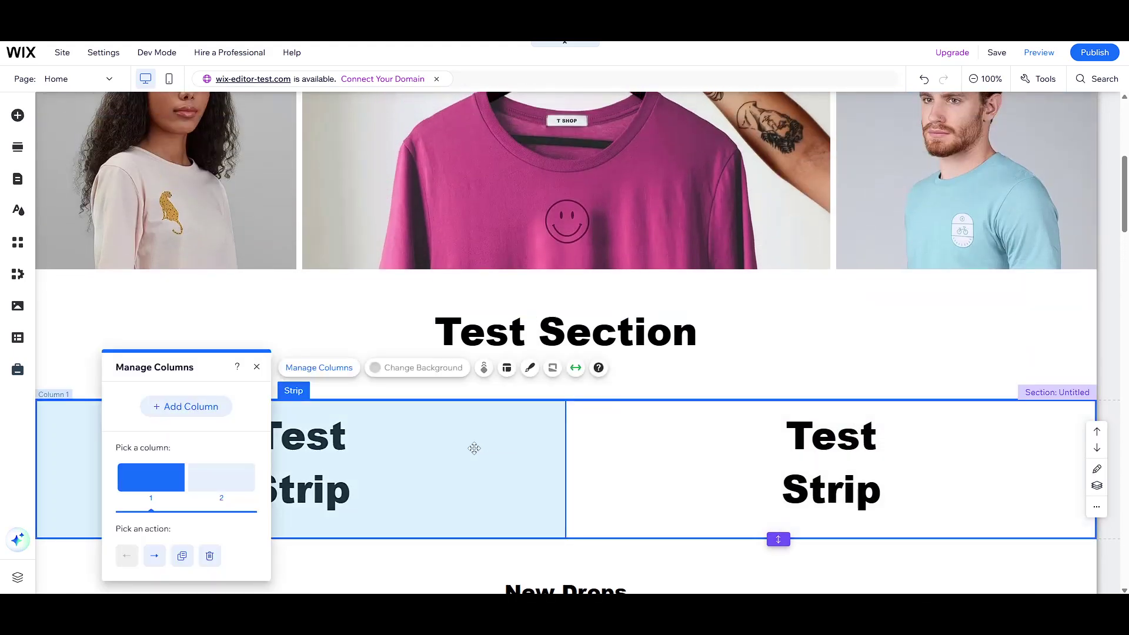
{"action": "left_click", "coordinate": [474, 448]}
{"action": "left_click", "coordinate": [656, 459]}
{"action": "left_click", "coordinate": [511, 447]}
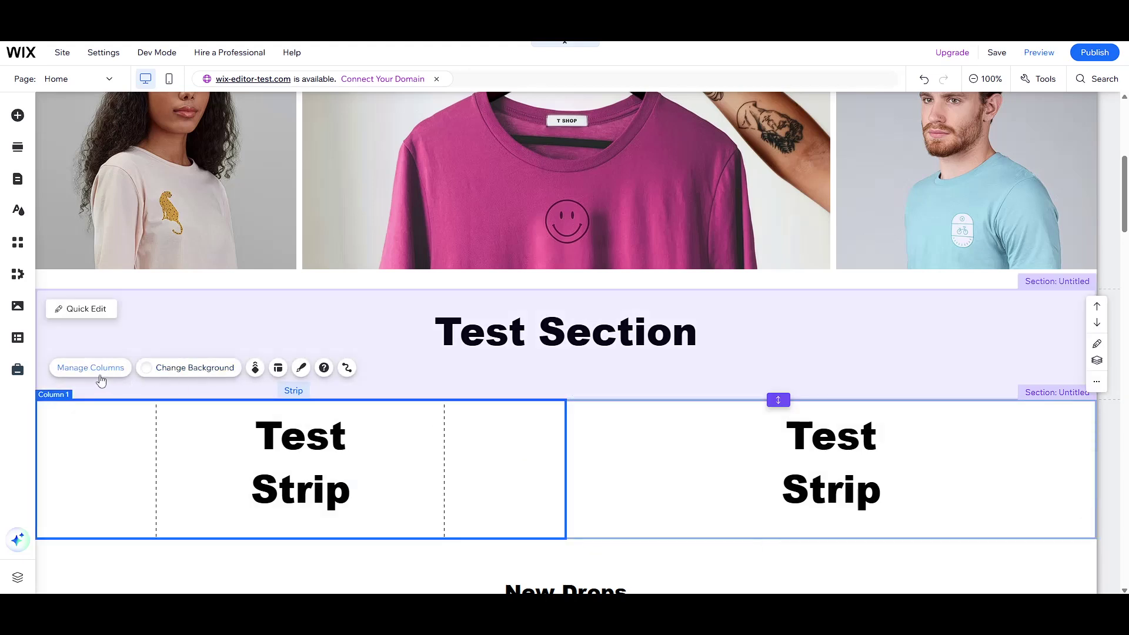
Add three more columns so the strip has five, each repeating Test Strip.
{"action": "left_click", "coordinate": [158, 370]}
{"action": "left_click", "coordinate": [93, 369]}
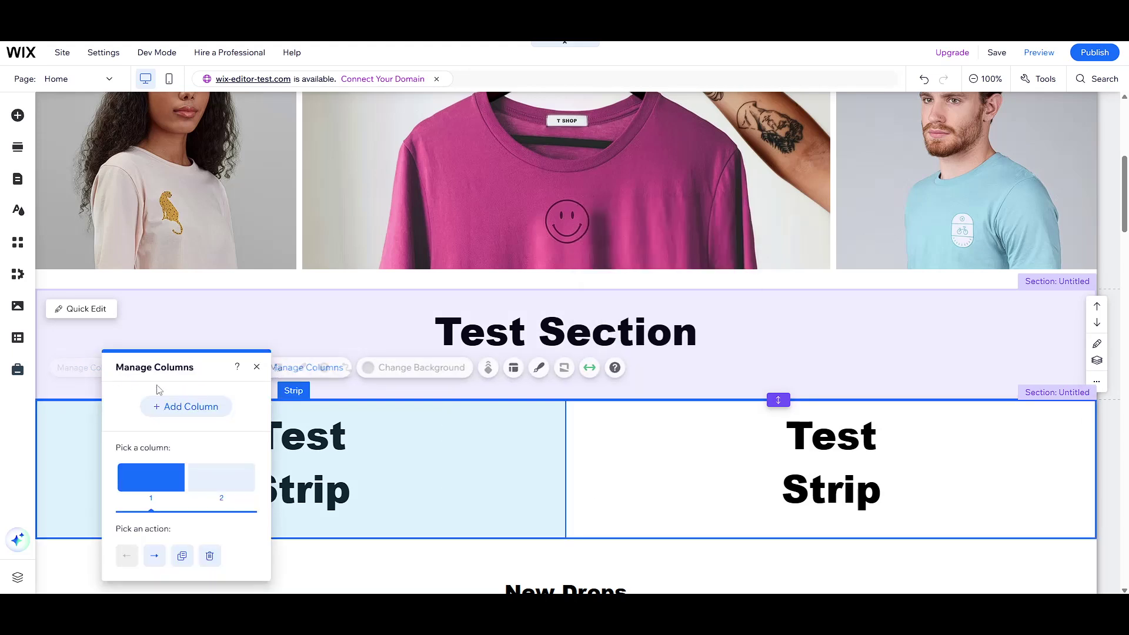
{"action": "left_click", "coordinate": [183, 409]}
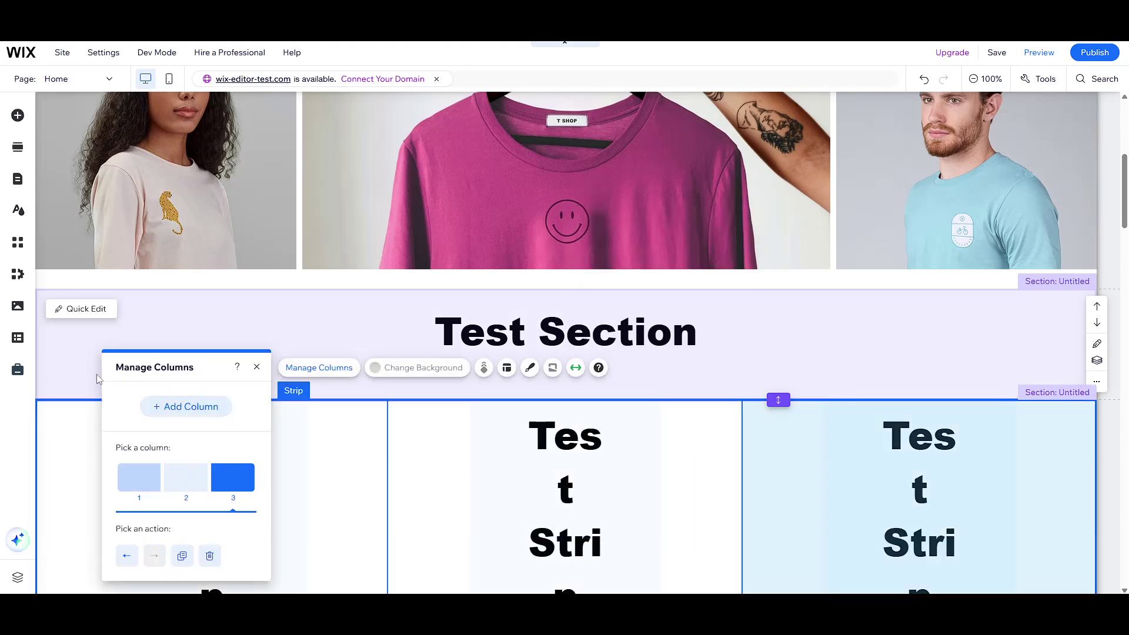
{"action": "left_click", "coordinate": [182, 407]}
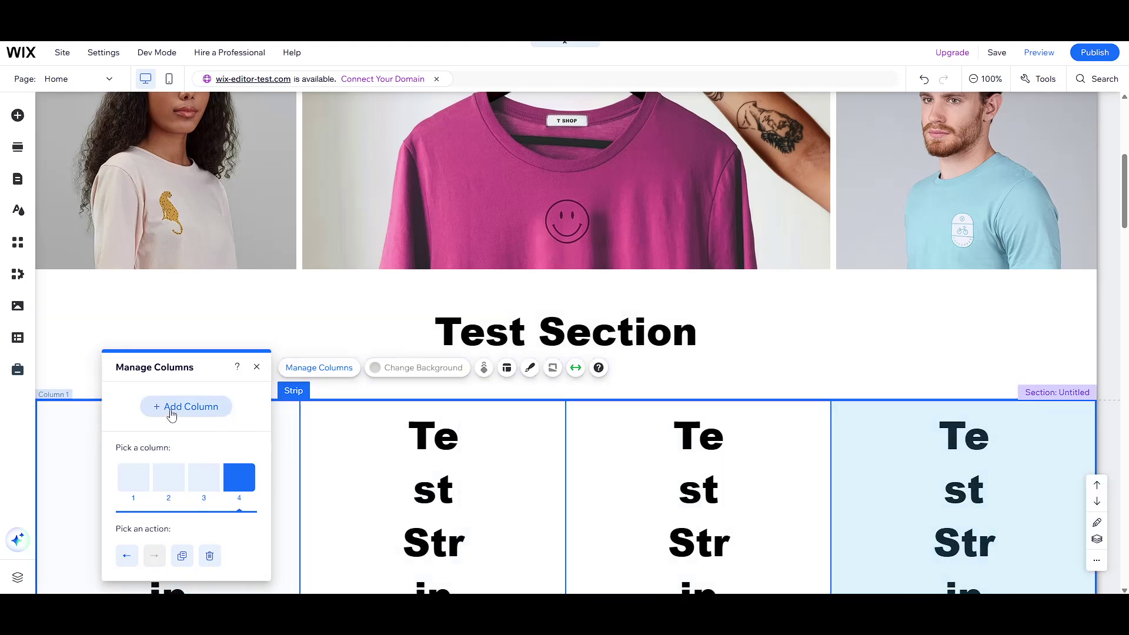
{"action": "left_click", "coordinate": [174, 408]}
{"action": "scroll", "coordinate": [584, 433], "scroll_direction": "down", "scroll_amount": 2}
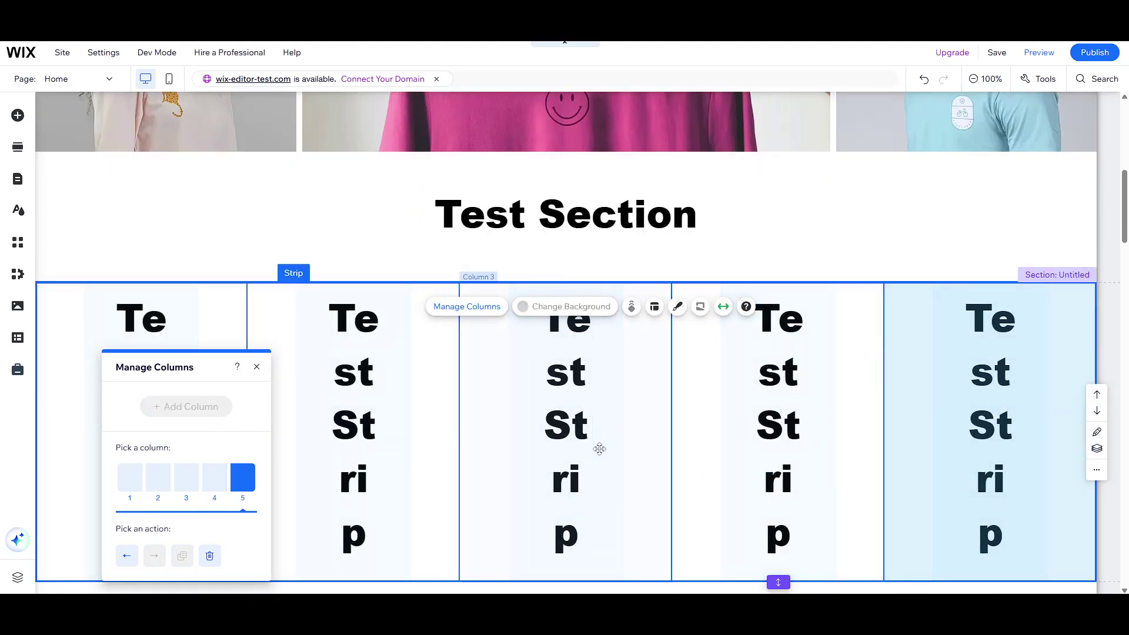
{"action": "left_click", "coordinate": [600, 447]}
{"action": "scroll", "coordinate": [615, 427], "scroll_direction": "down", "scroll_amount": 1}
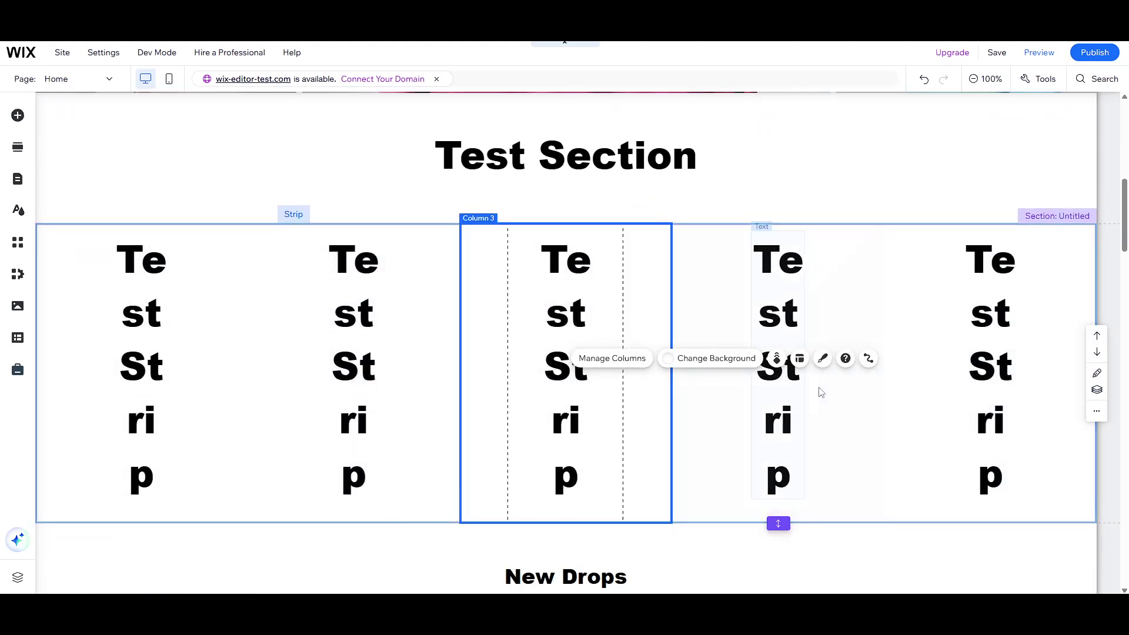
{"action": "left_click", "coordinate": [775, 414]}
{"action": "left_click", "coordinate": [938, 410]}
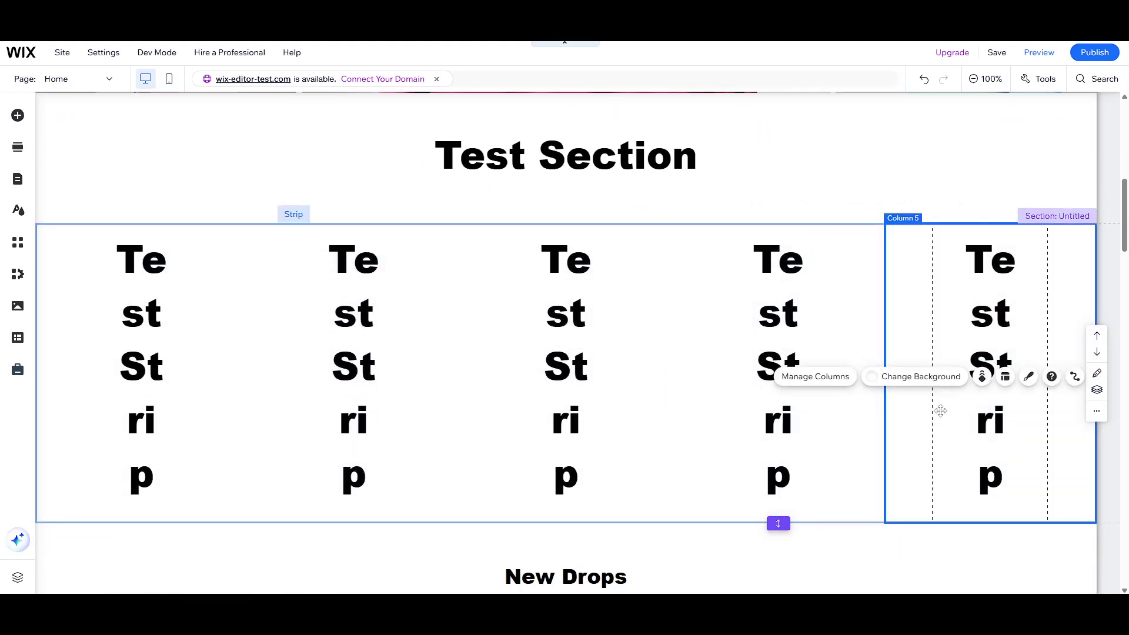